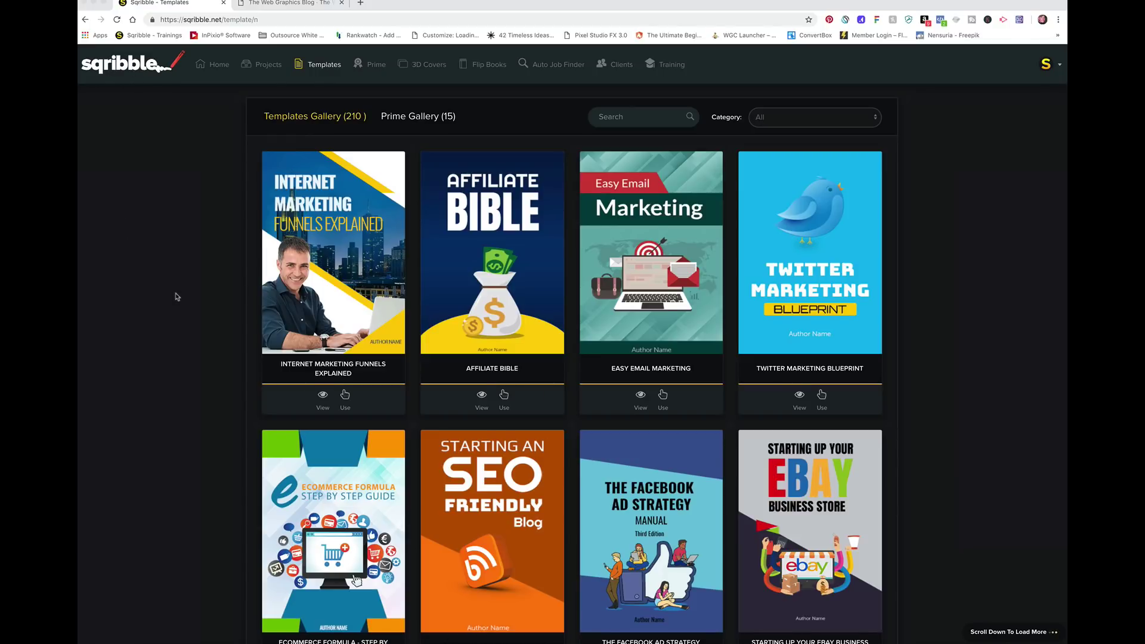
pyautogui.scroll(-3, 177, 295)
pyautogui.scroll(-3, 176, 296)
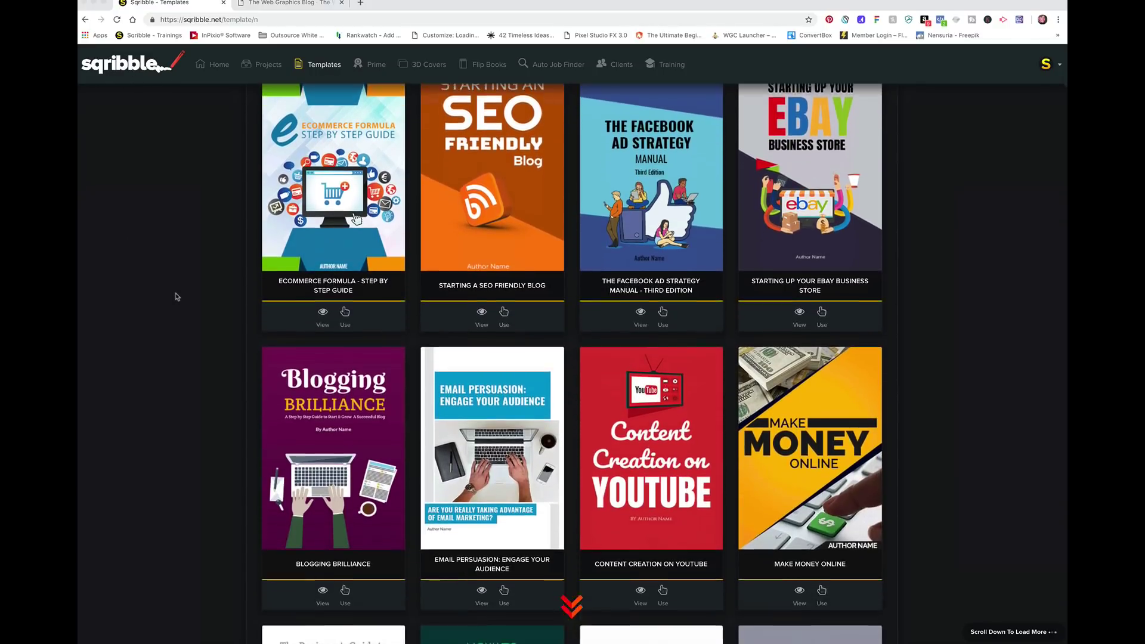
pyautogui.scroll(1, 177, 296)
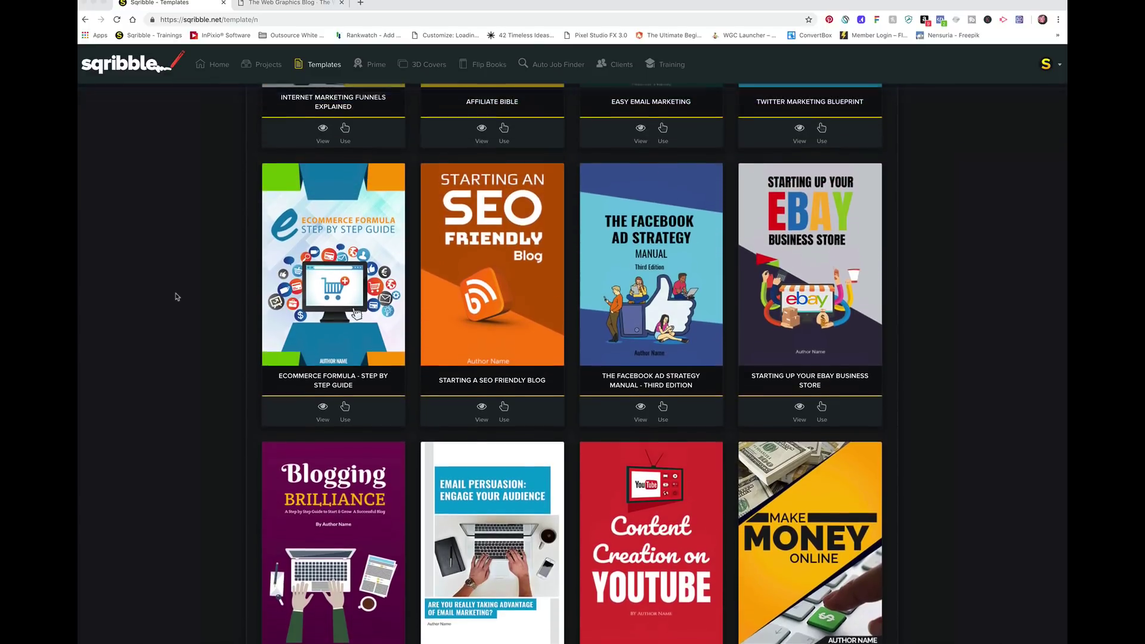
pyautogui.scroll(1, 176, 297)
pyautogui.scroll(1, 176, 296)
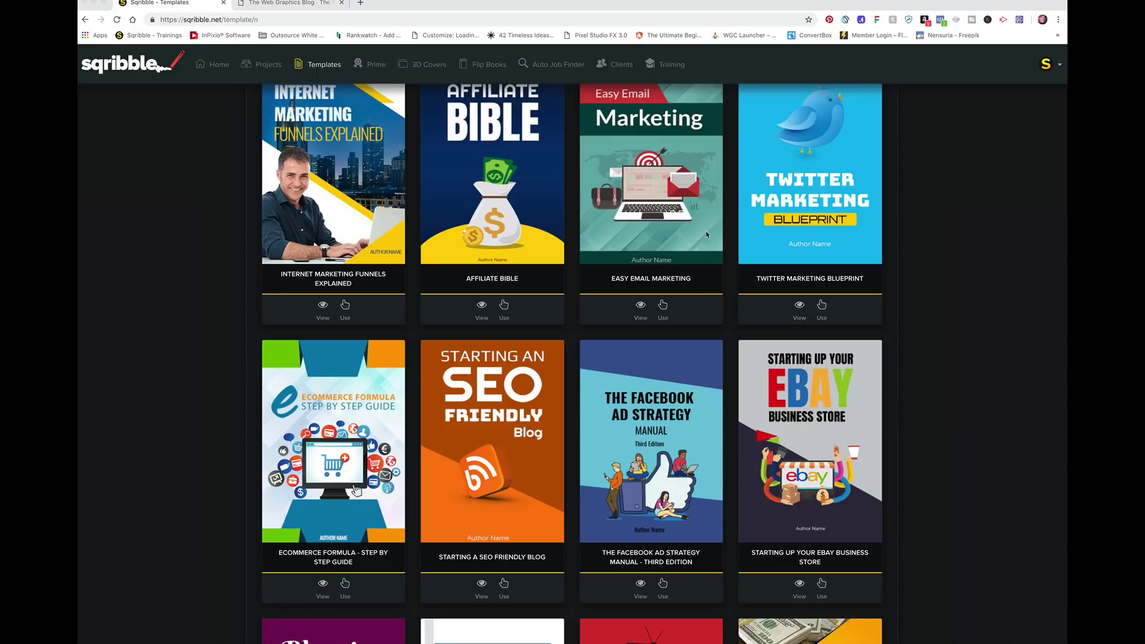
pyautogui.scroll(2, 721, 236)
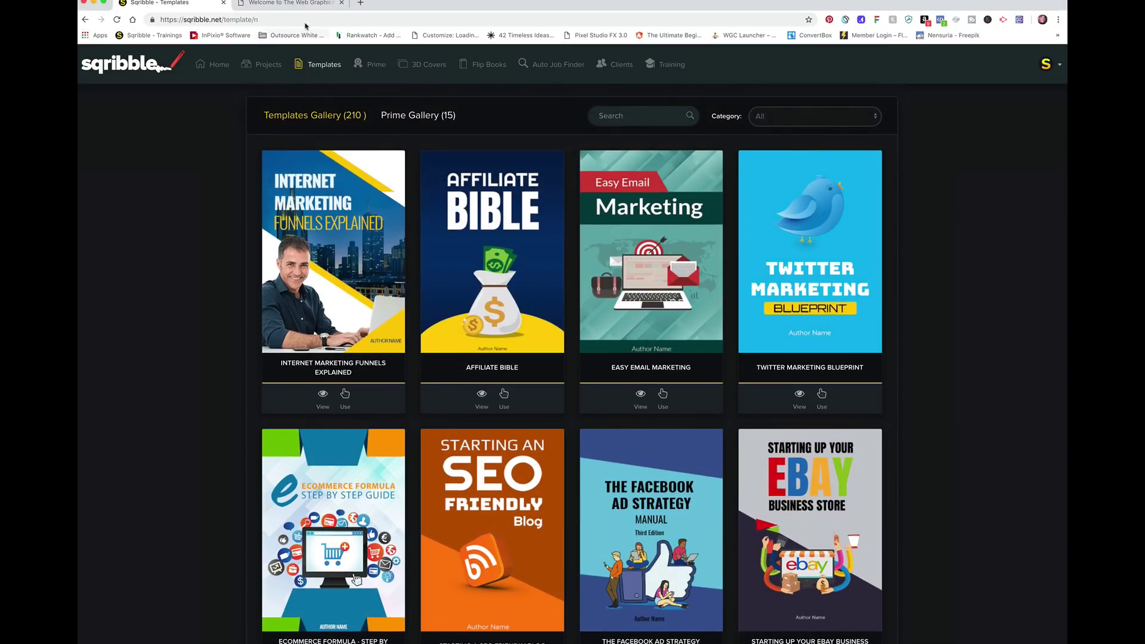
# Switch to the Web Graphics Creator site and open its blog listing.
pyautogui.click(291, 5)
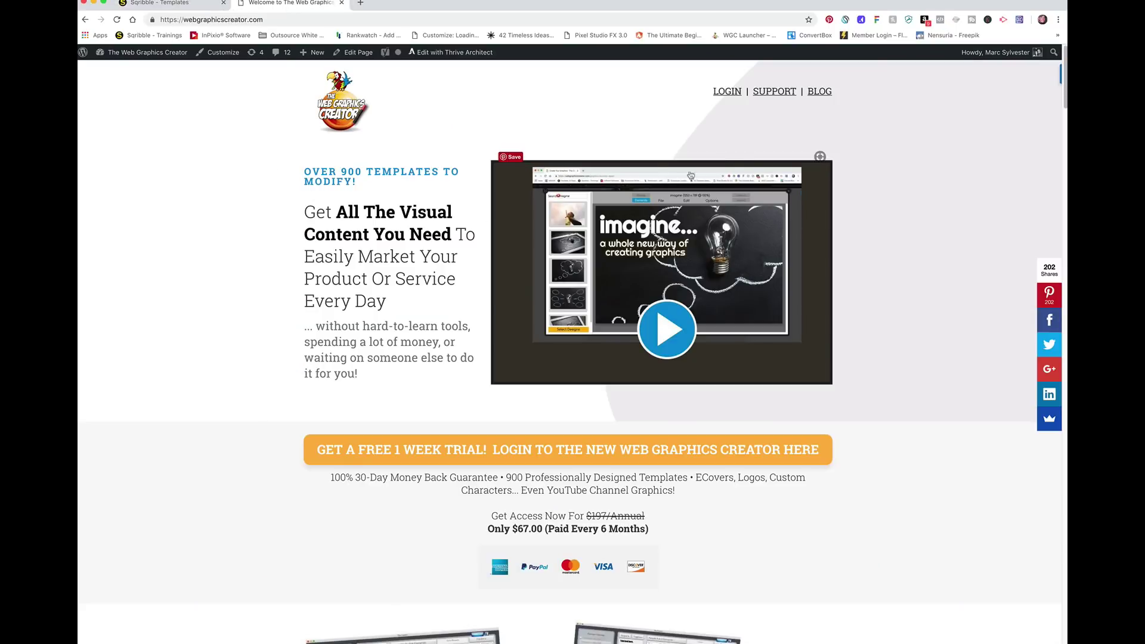
pyautogui.click(815, 96)
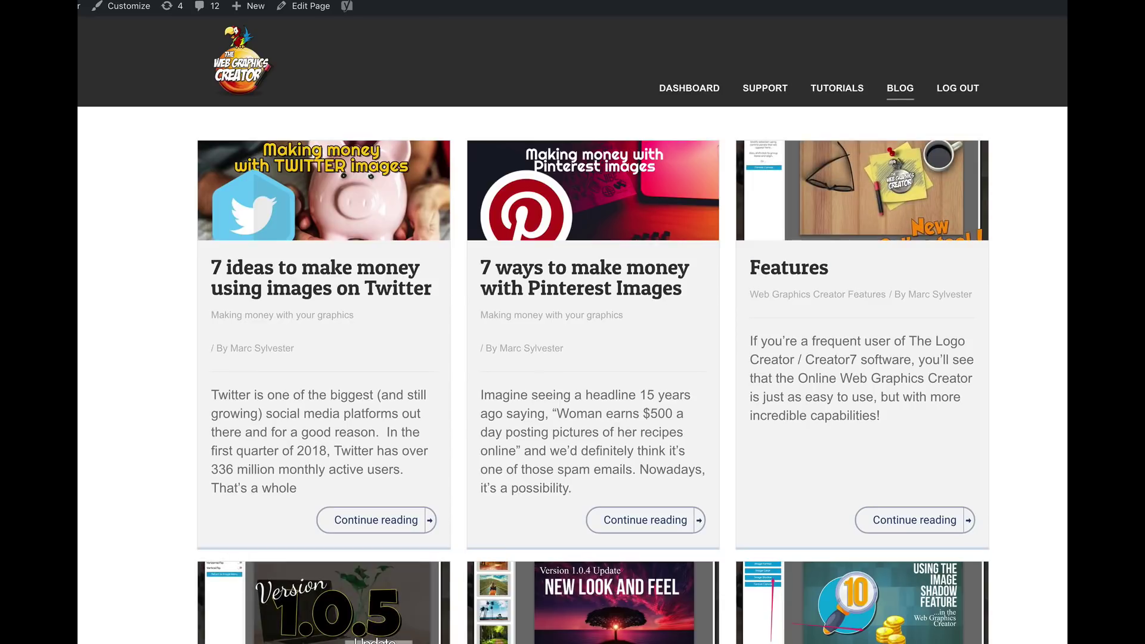
pyautogui.scroll(-1, 258, 201)
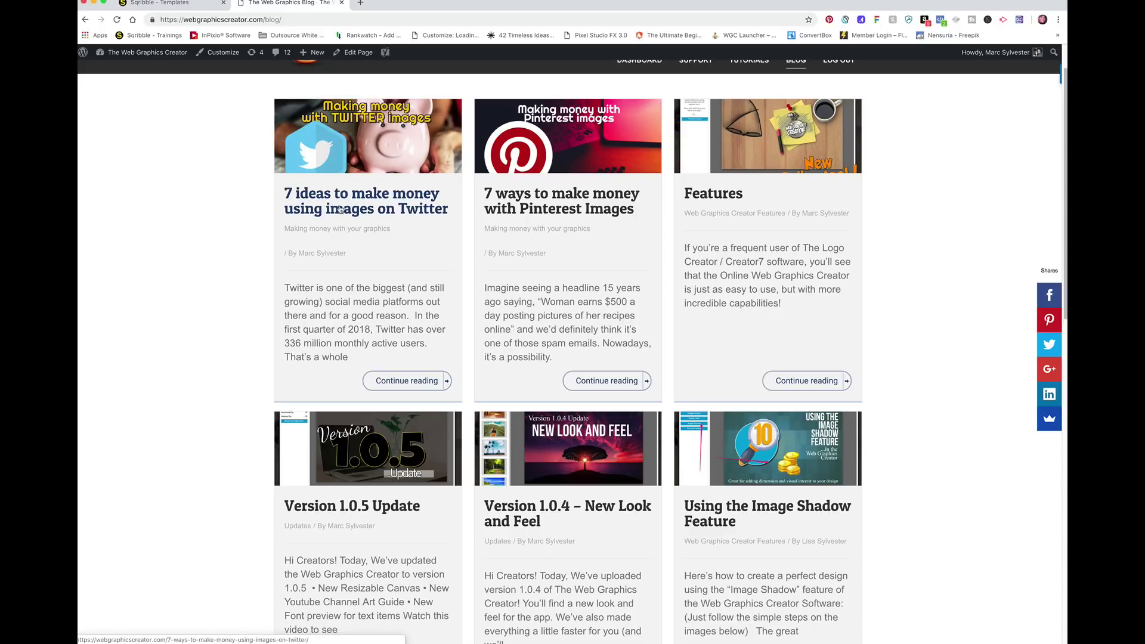
# Open the '7 ideas to make money using images on Twitter' post and select its URL.
pyautogui.click(390, 211)
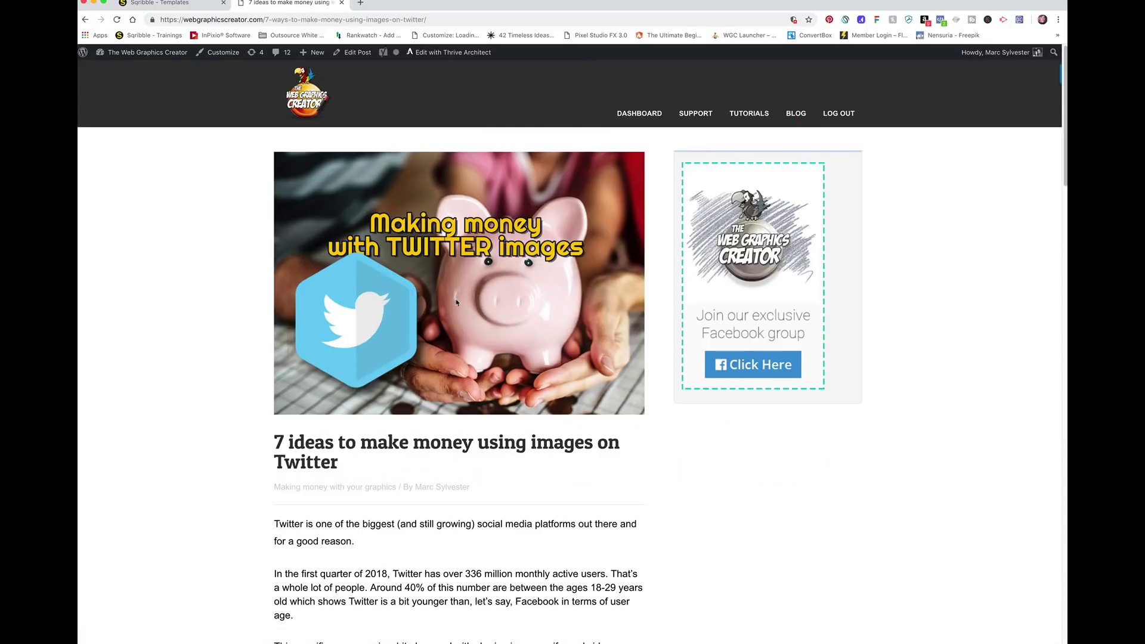
pyautogui.scroll(-1, 457, 303)
pyautogui.scroll(-2, 456, 303)
pyautogui.scroll(-2, 456, 302)
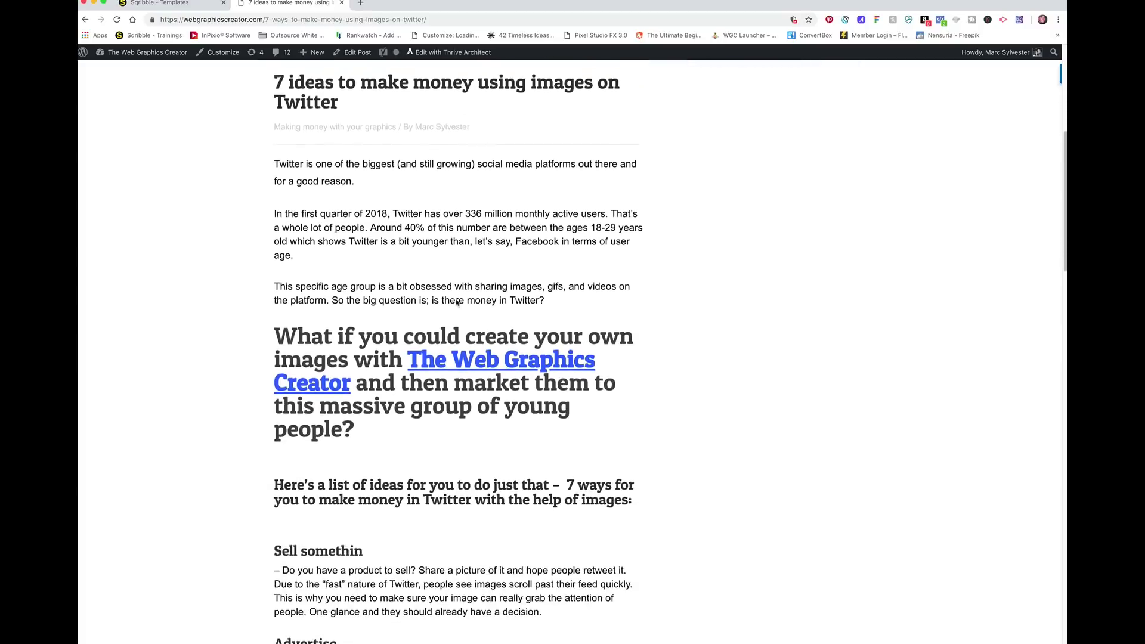
pyautogui.scroll(-2, 456, 303)
pyautogui.scroll(-3, 457, 303)
pyautogui.scroll(-1, 414, 256)
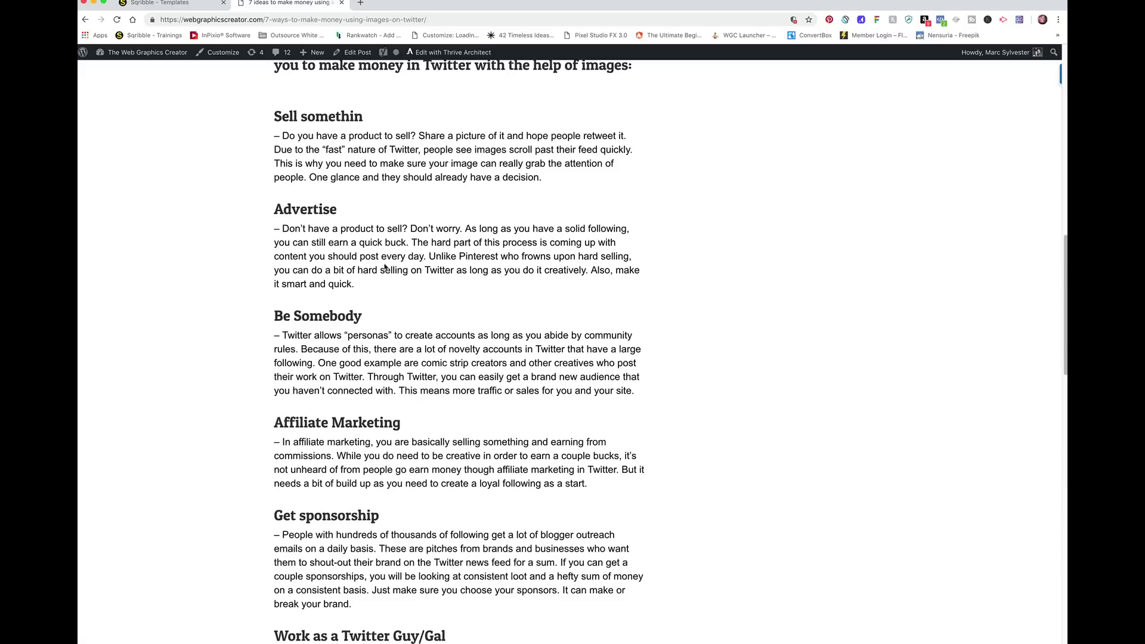
pyautogui.scroll(1, 386, 267)
pyautogui.scroll(3, 385, 268)
pyautogui.scroll(4, 385, 267)
pyautogui.scroll(1, 322, 105)
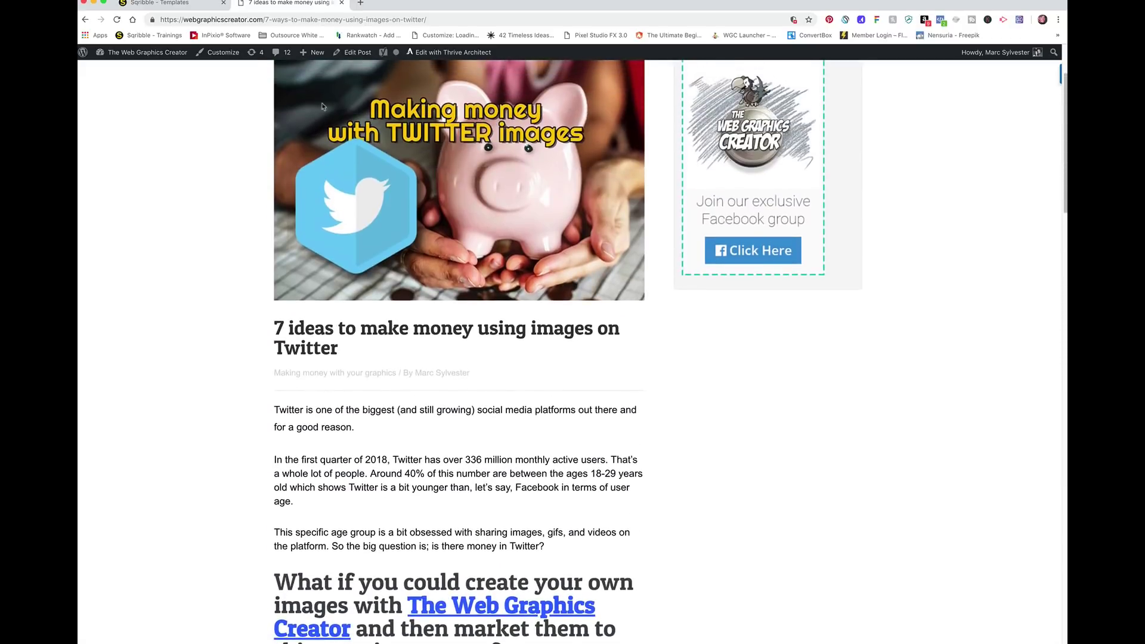
pyautogui.click(298, 20)
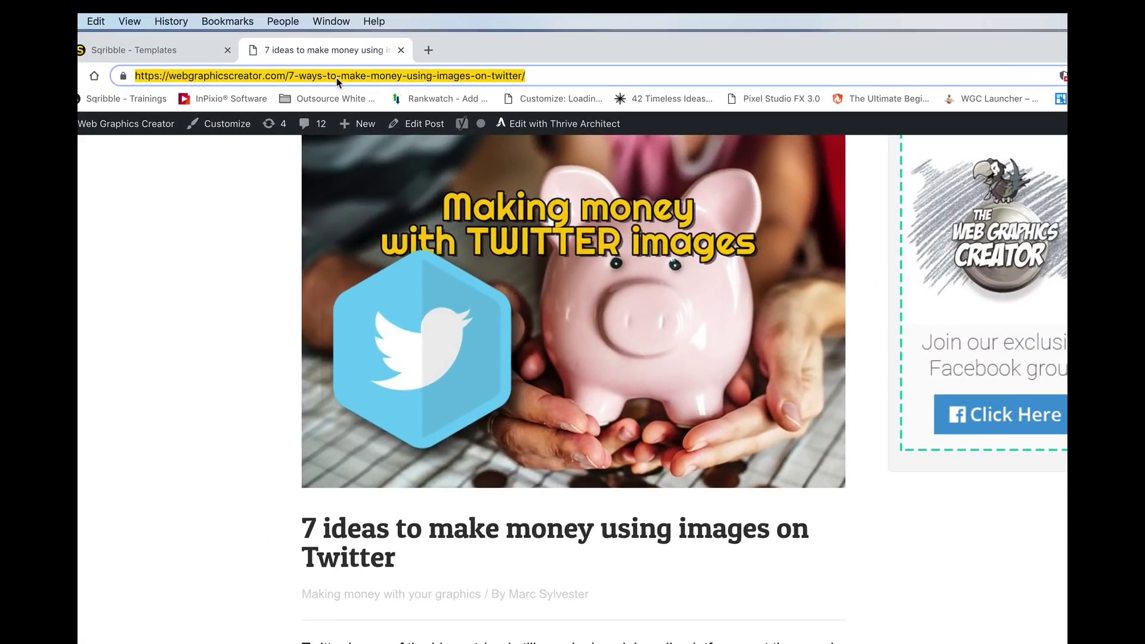
# Back in the Sqribble gallery, start a project from the Twitter Marketing Blueprint template.
pyautogui.click(190, 50)
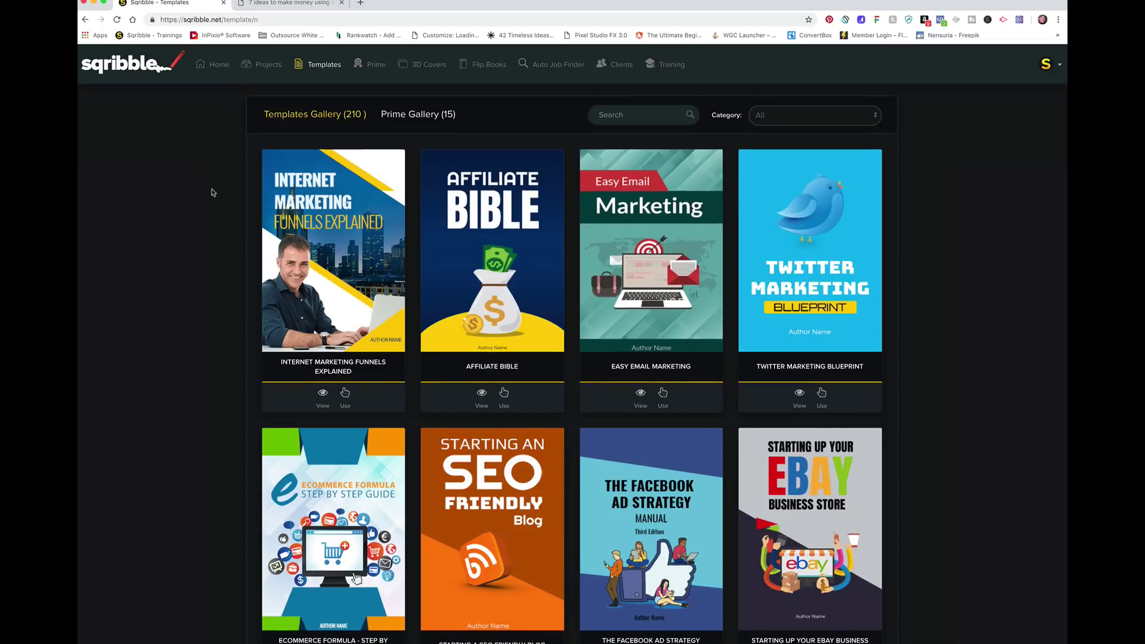
pyautogui.scroll(-3, 212, 192)
pyautogui.scroll(-1, 212, 192)
pyautogui.scroll(-1, 212, 191)
pyautogui.scroll(-4, 212, 191)
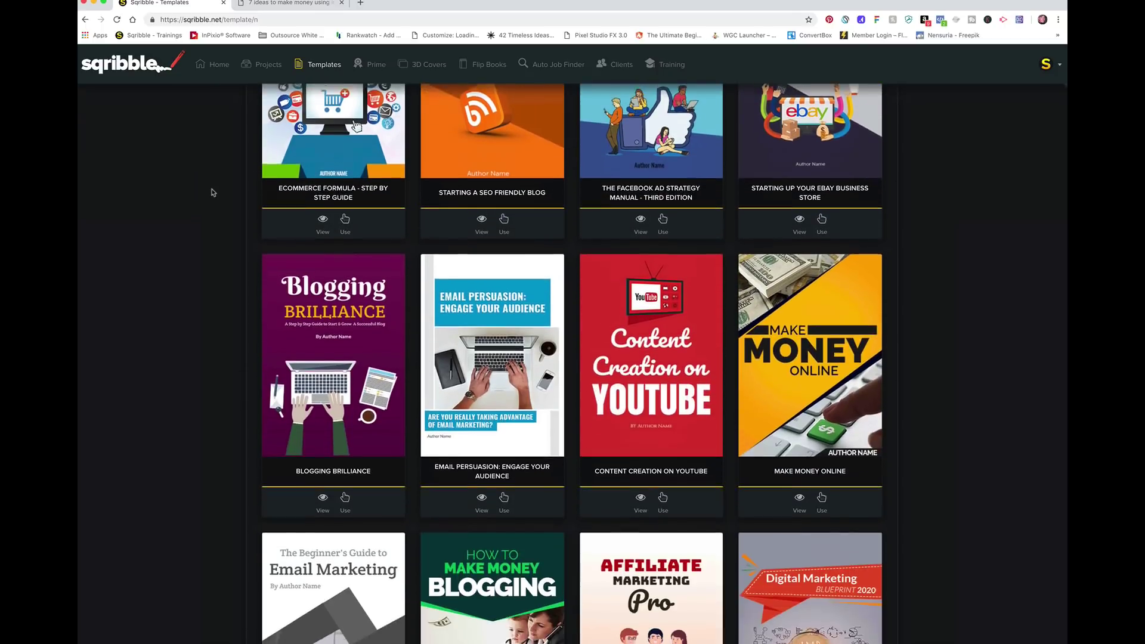
pyautogui.scroll(9, 212, 191)
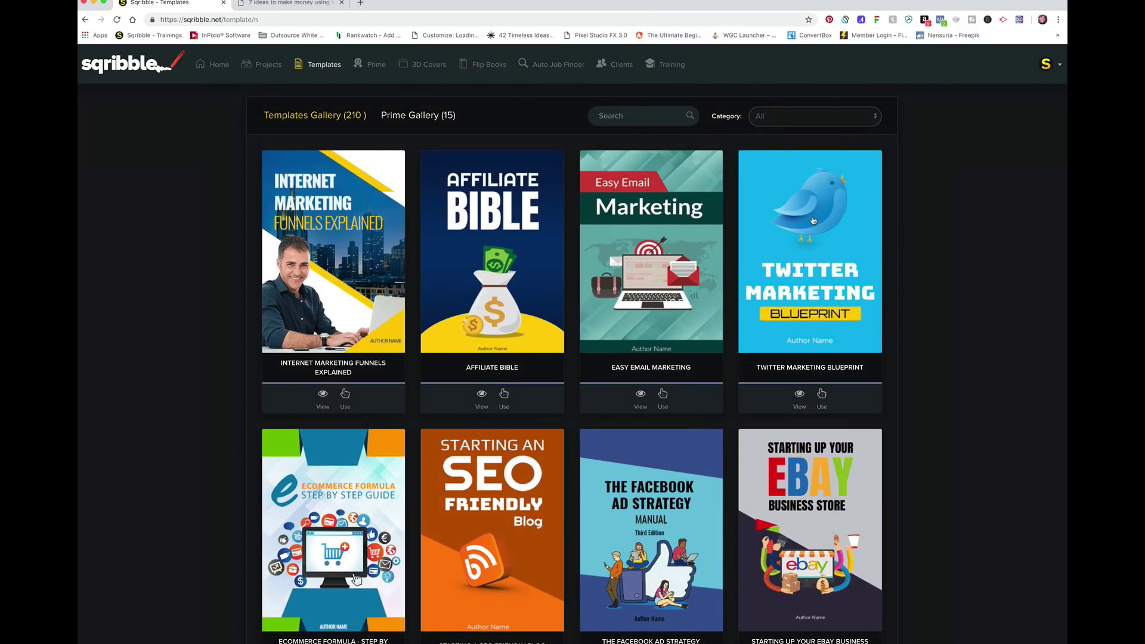
pyautogui.click(822, 396)
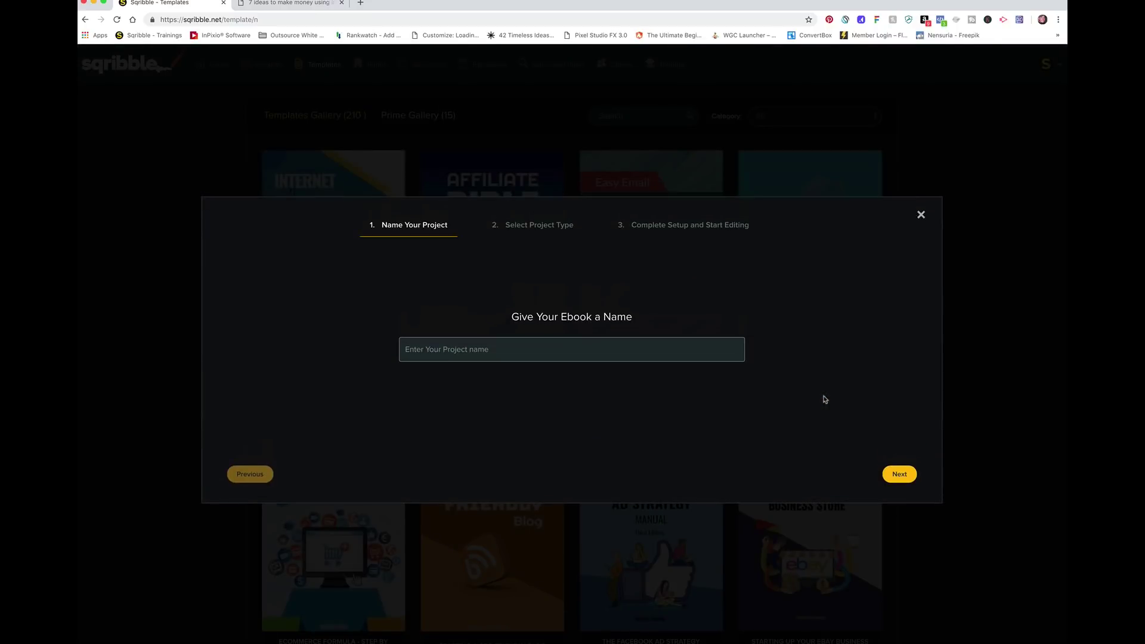
pyautogui.write('7')
pyautogui.write('ima')
pyautogui.write('mone')
pyautogui.write('er images')
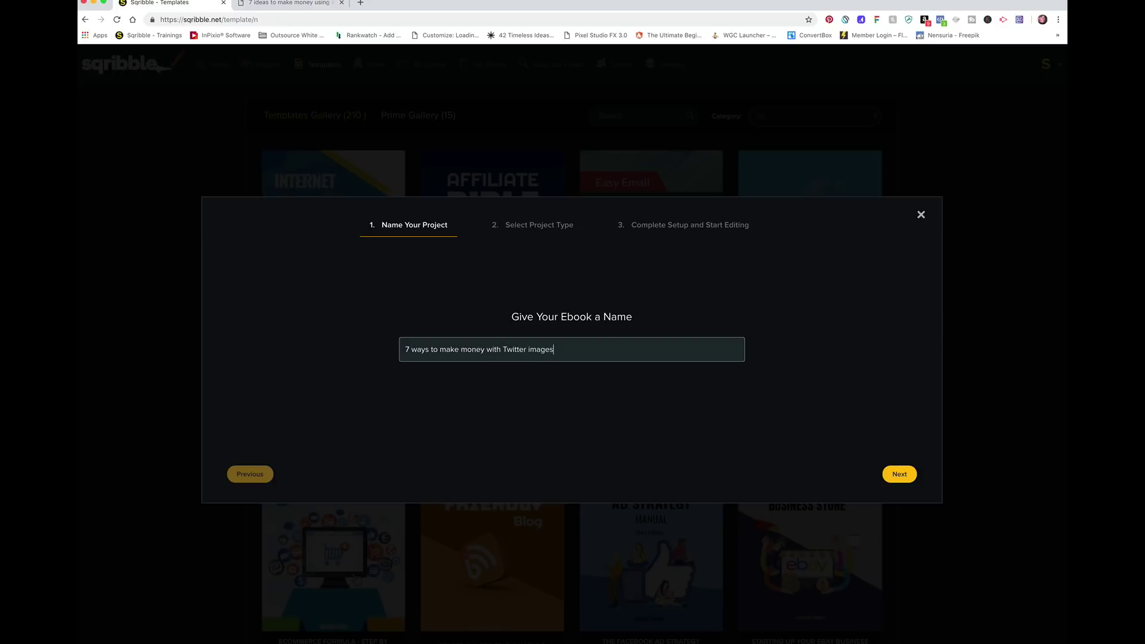
# Accept the project name, keep Grab from URL, and paste the post's address.
pyautogui.click(899, 474)
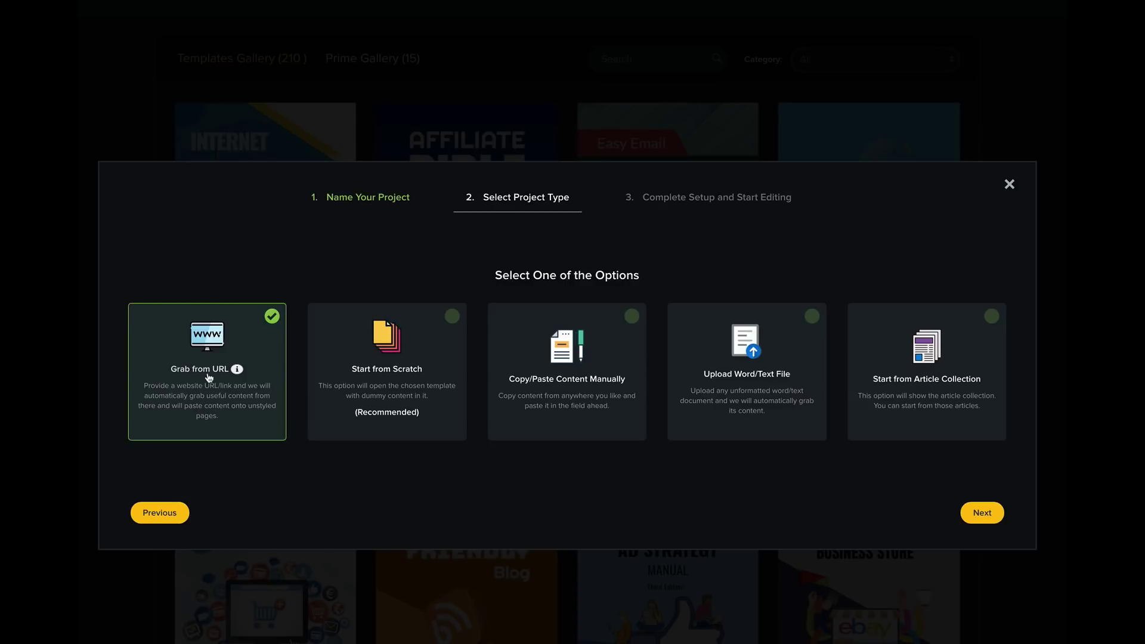
pyautogui.click(975, 516)
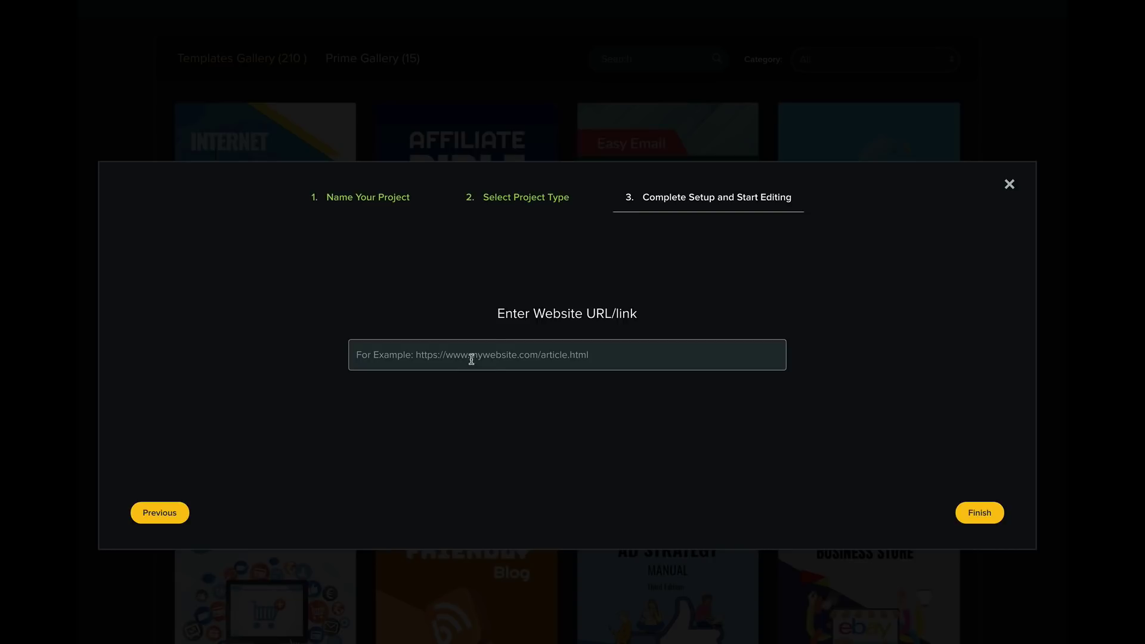
pyautogui.write('https://webgraphicscreator.com/7-ways-to-make-money-using-images-on-twitter/')
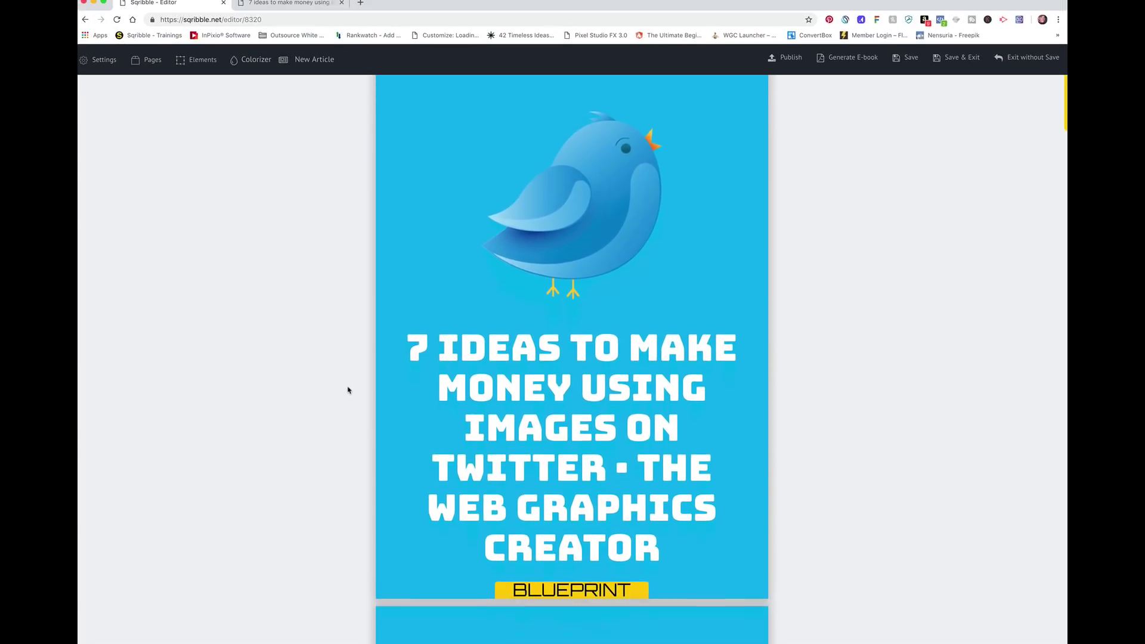
pyautogui.scroll(-1, 348, 390)
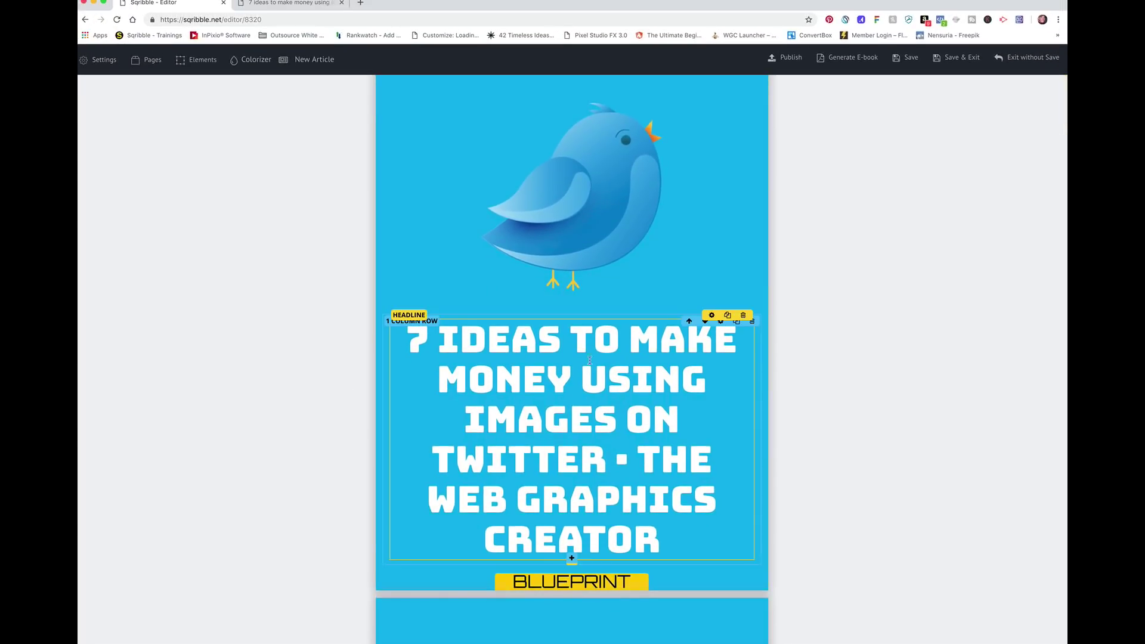
# Scroll to the article's first page and select the word MONEY in its headline.
pyautogui.doubleClick(481, 379)
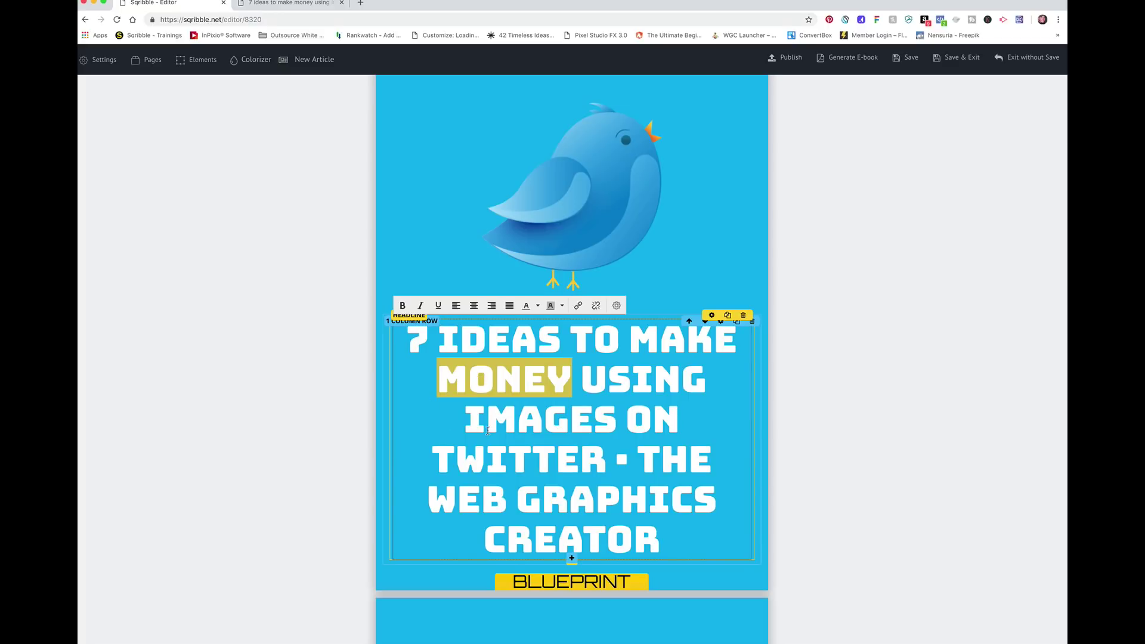
pyautogui.scroll(-2, 487, 430)
pyautogui.scroll(-1, 487, 430)
pyautogui.scroll(-4, 488, 431)
pyautogui.scroll(-1, 488, 433)
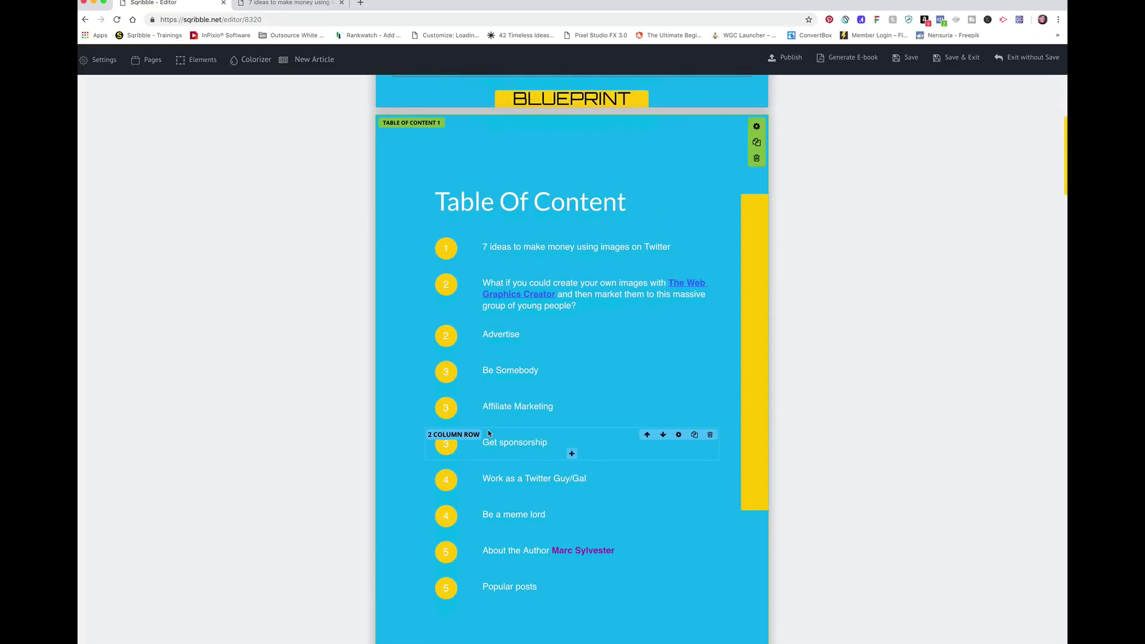
pyautogui.scroll(-1, 488, 433)
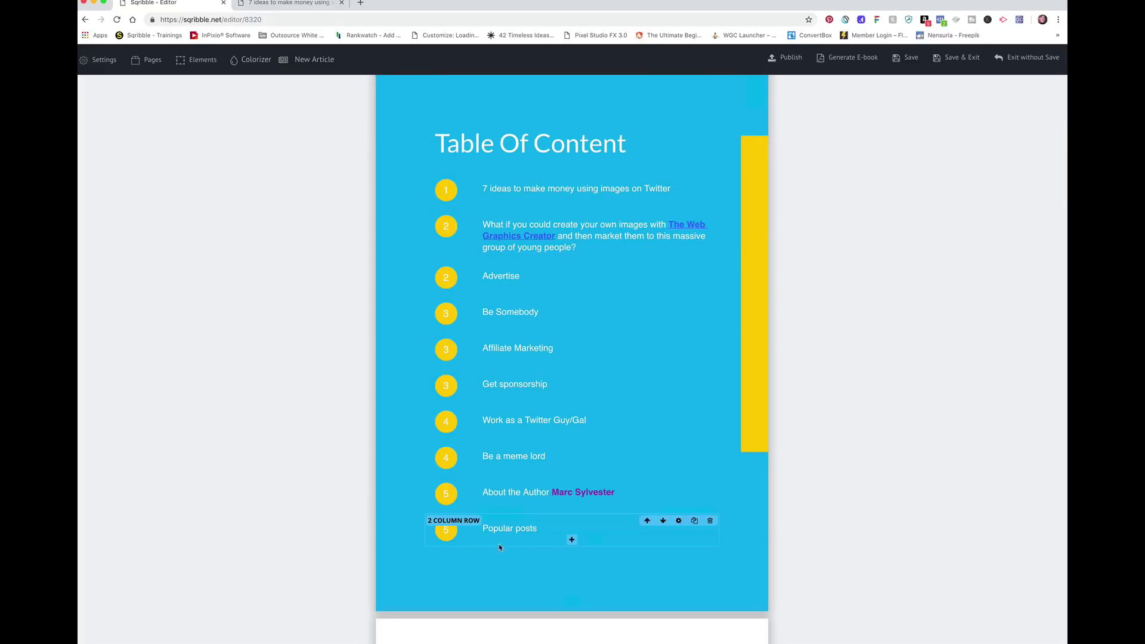
pyautogui.moveTo(501, 556)
pyautogui.scroll(-1, 501, 555)
pyautogui.scroll(-3, 501, 555)
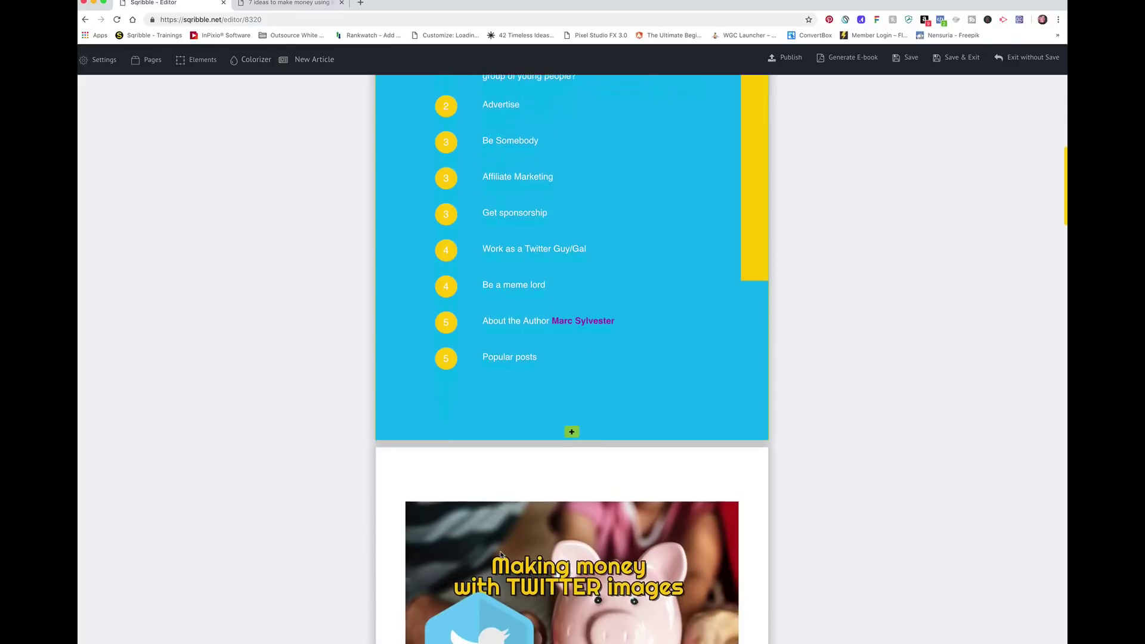
pyautogui.scroll(-3, 501, 554)
pyautogui.scroll(-2, 501, 556)
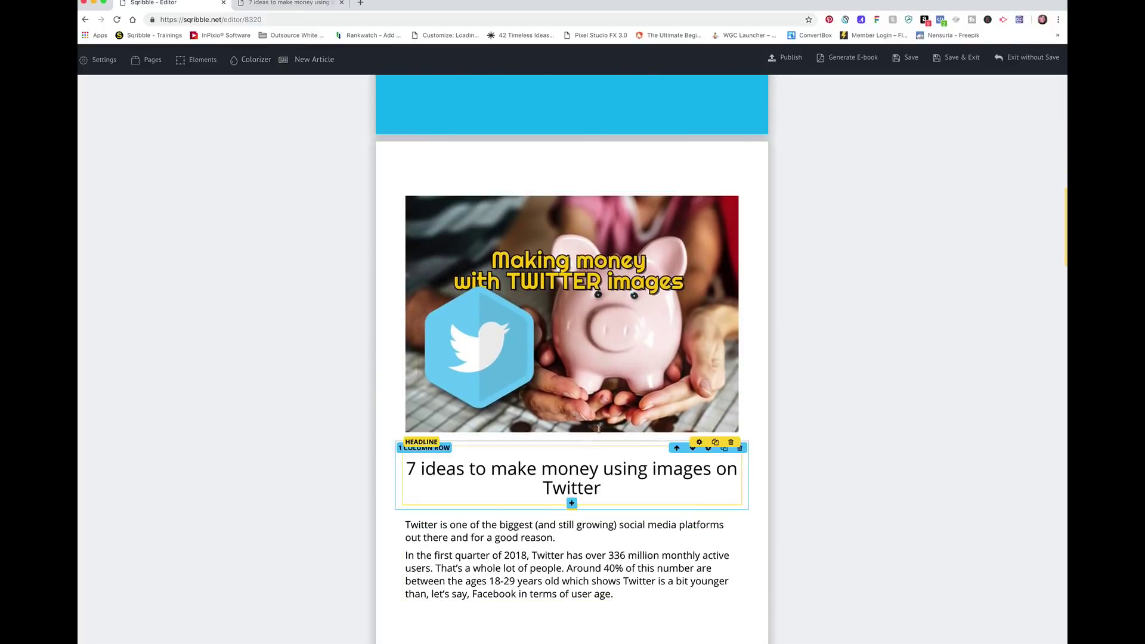
pyautogui.scroll(-3, 588, 310)
pyautogui.scroll(-2, 572, 287)
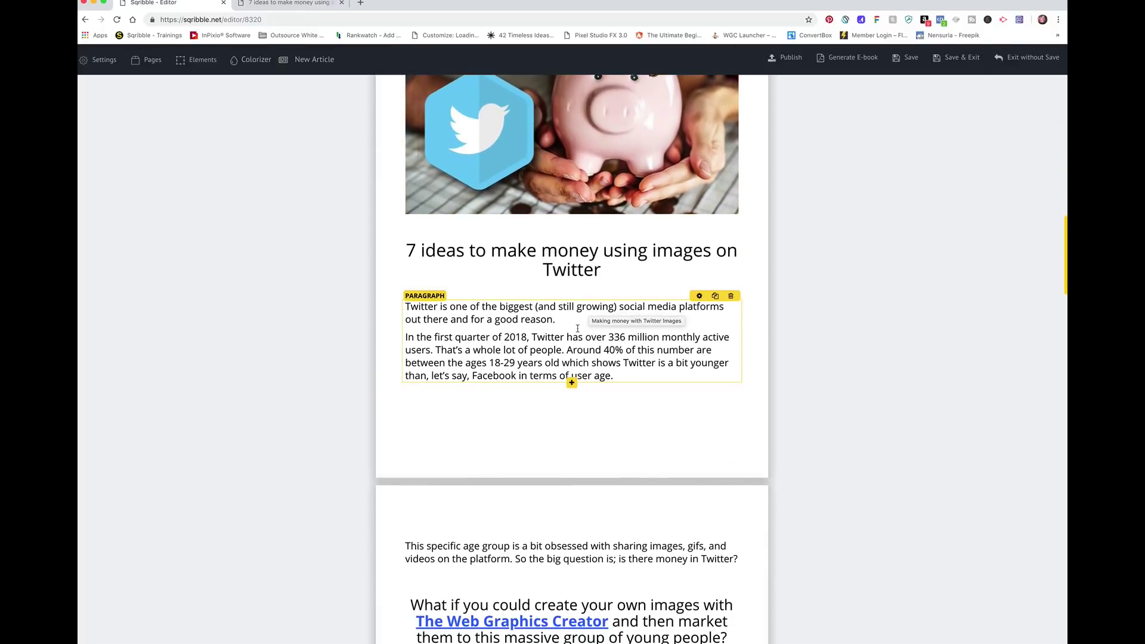
# Make the article title bold at 24pt and bold the 'What if' headline.
pyautogui.tripleClick(555, 253)
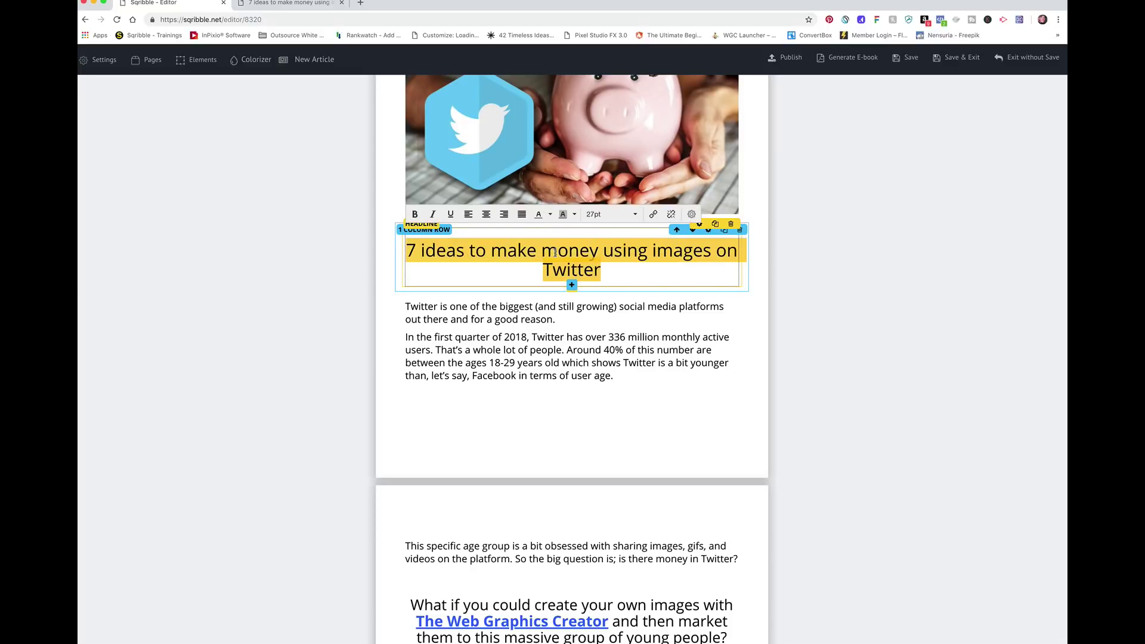
pyautogui.click(414, 214)
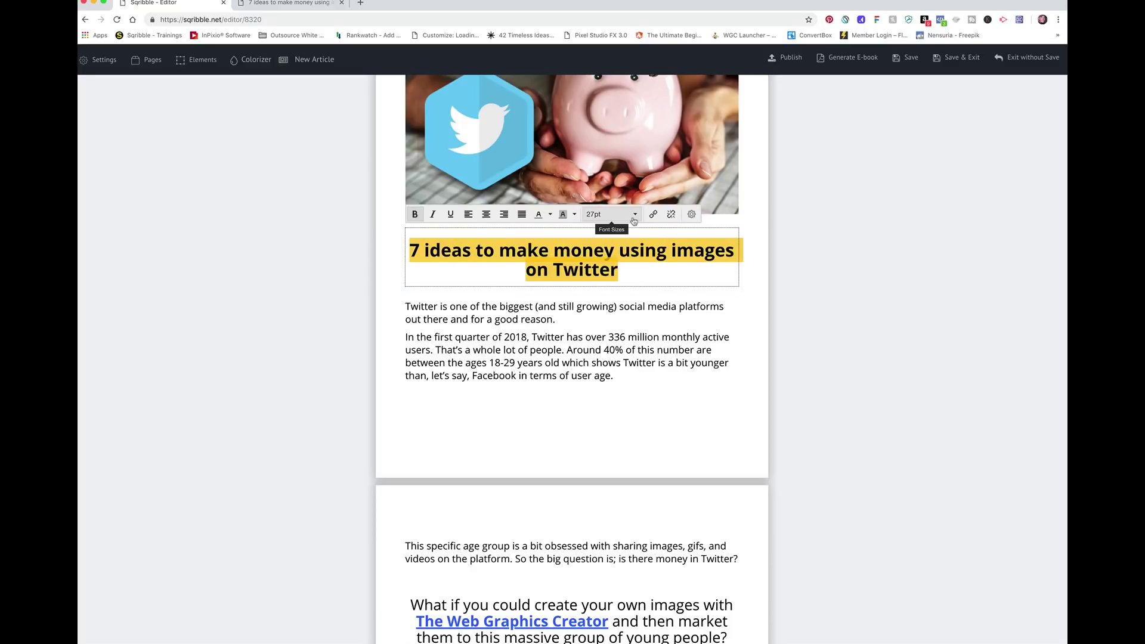
pyautogui.click(609, 214)
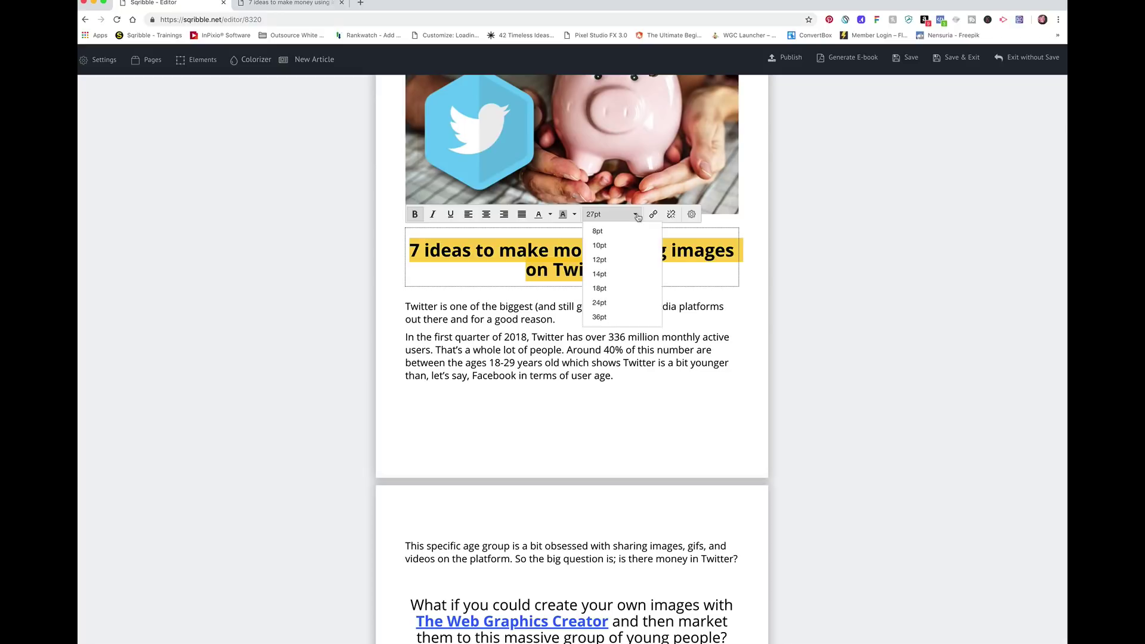
pyautogui.click(599, 302)
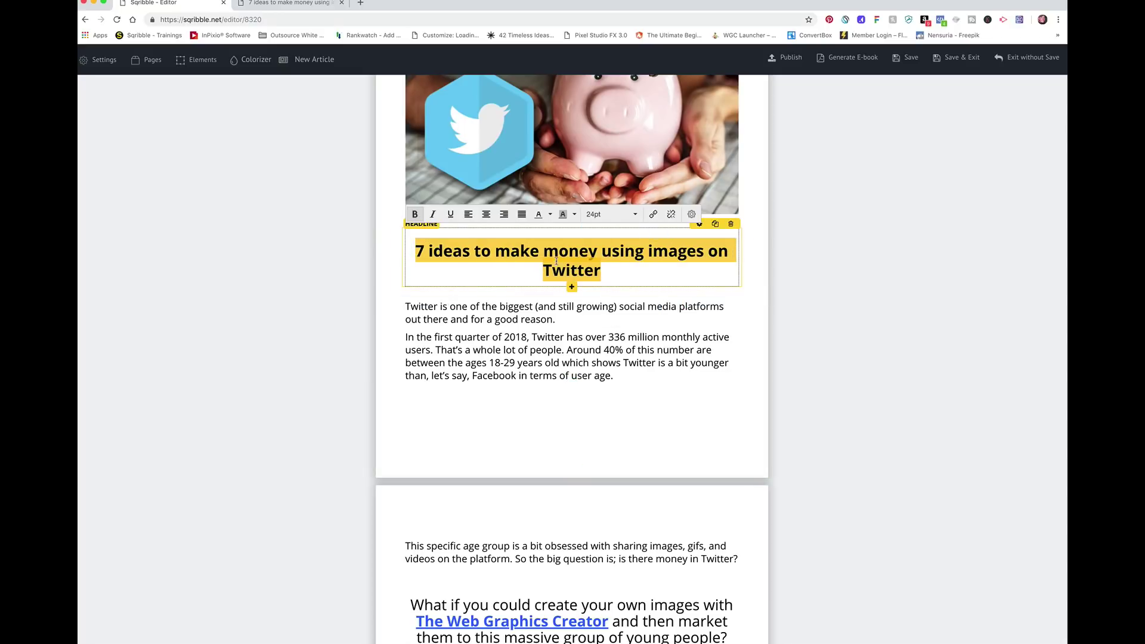
pyautogui.scroll(-1, 573, 332)
pyautogui.scroll(-2, 467, 306)
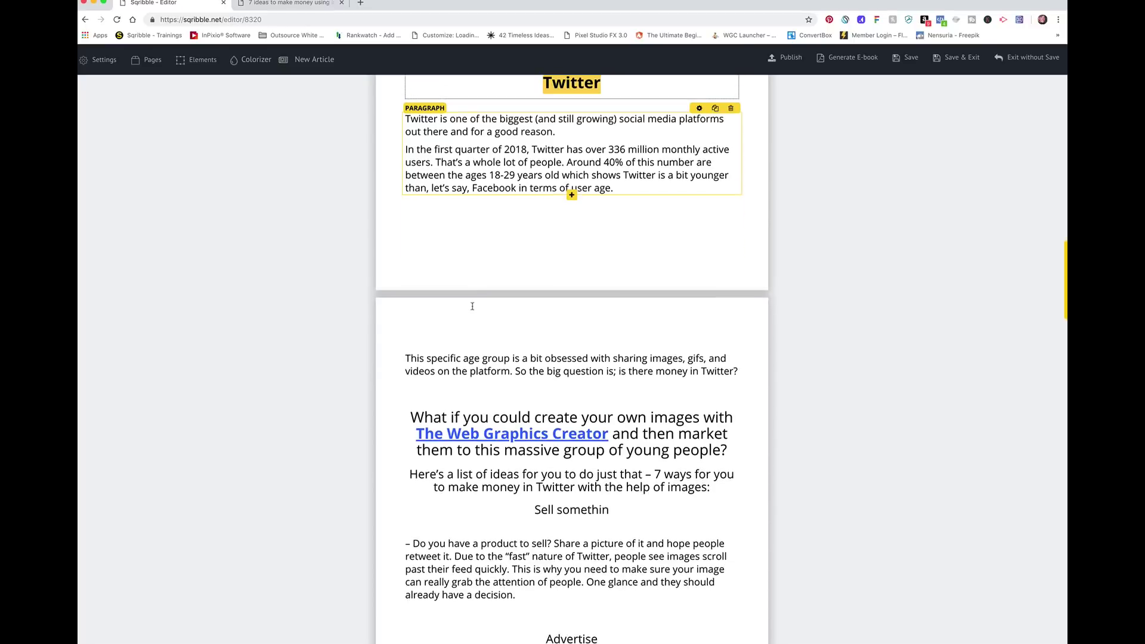
pyautogui.scroll(-2, 569, 77)
pyautogui.scroll(-2, 472, 308)
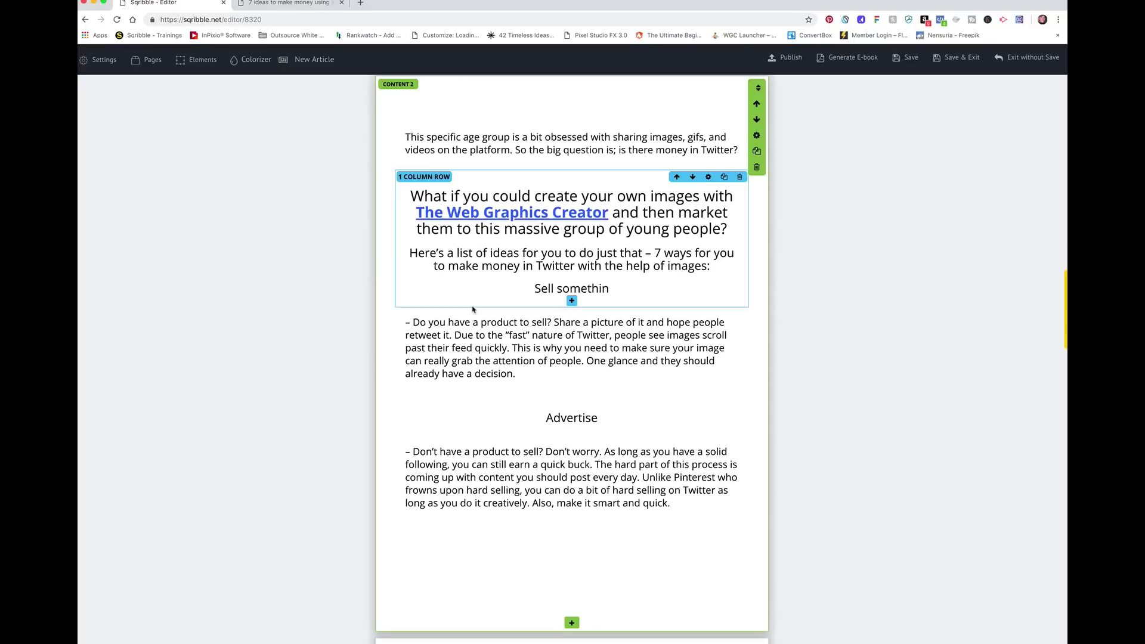
pyautogui.click(645, 205)
pyautogui.moveTo(728, 231); pyautogui.dragTo(411, 190)
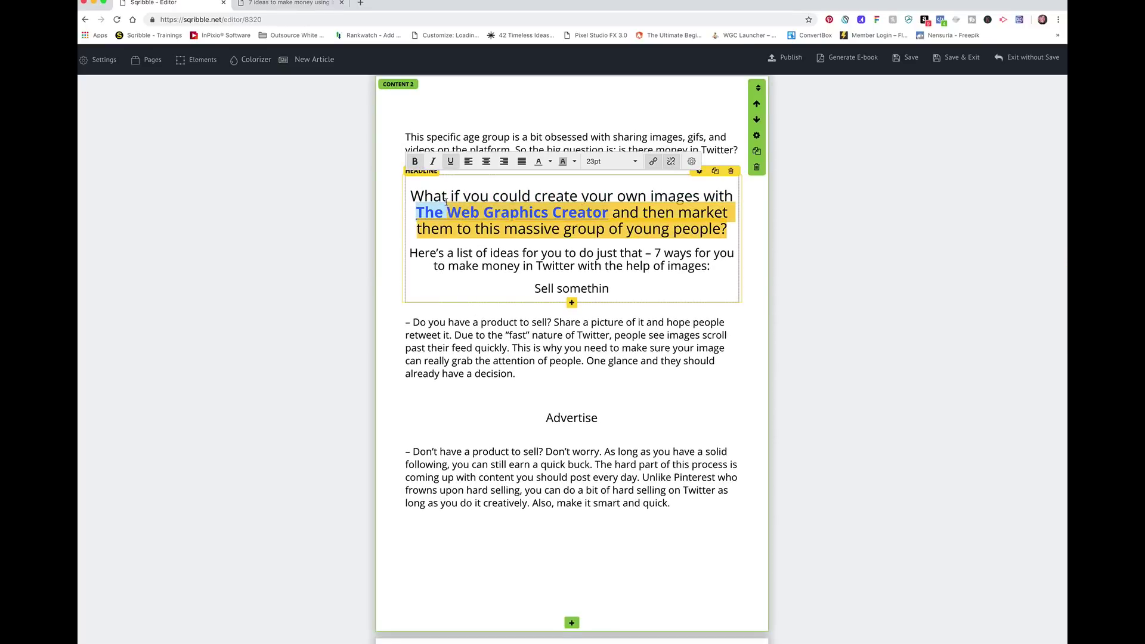
pyautogui.click(415, 162)
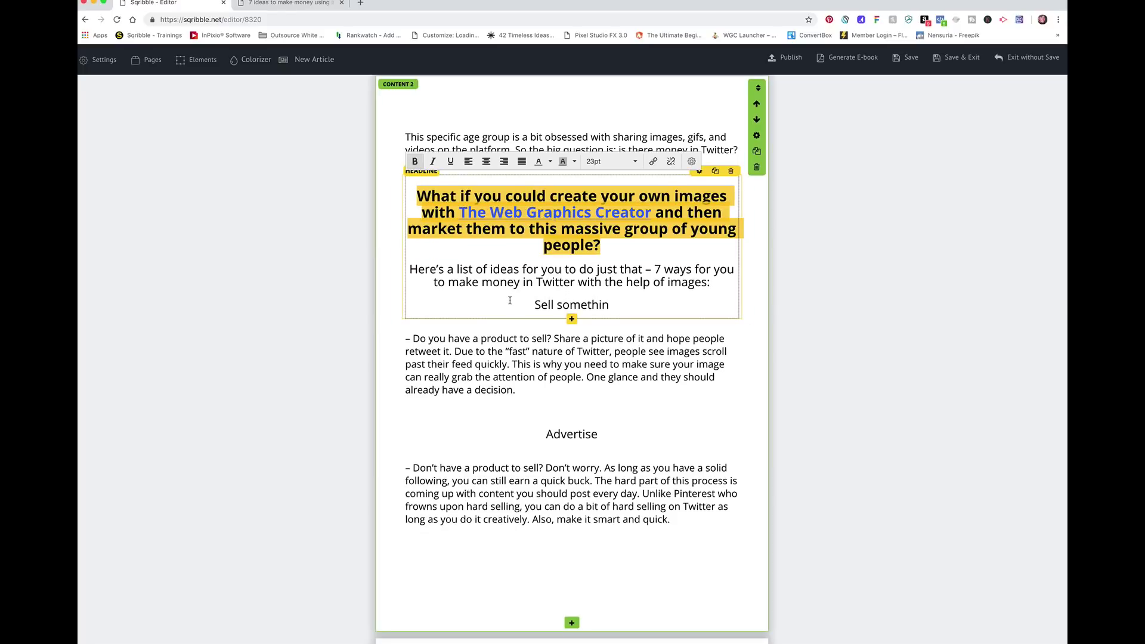
# Delete the truncated 'Sell somethin' line and move a duplicated Advertise heading above the first idea.
pyautogui.tripleClick(467, 279)
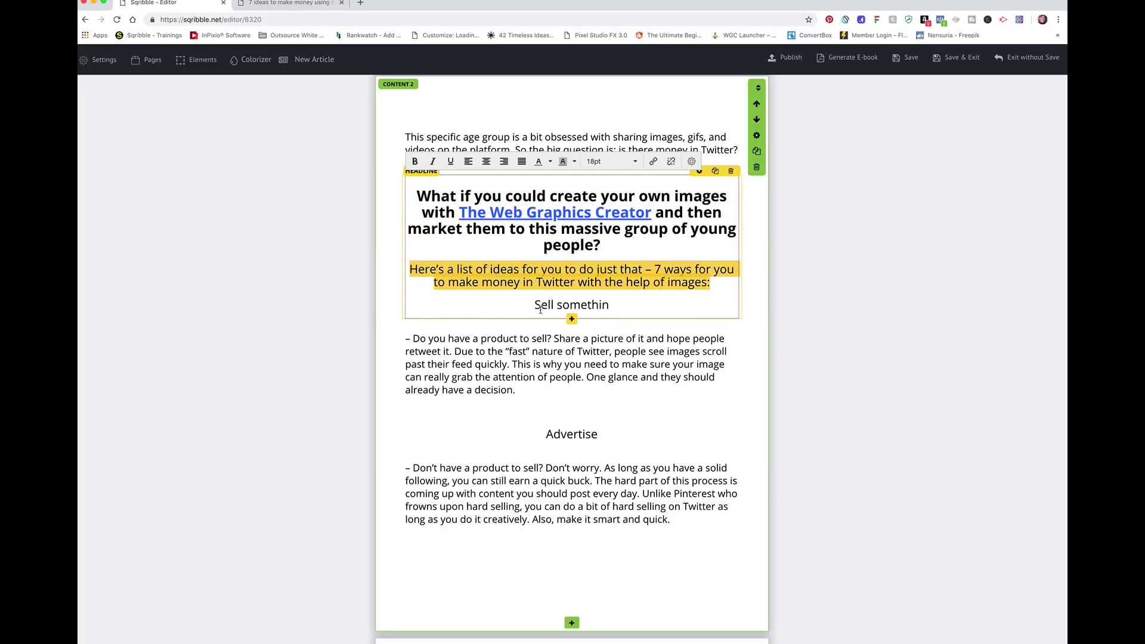
pyautogui.tripleClick(543, 308)
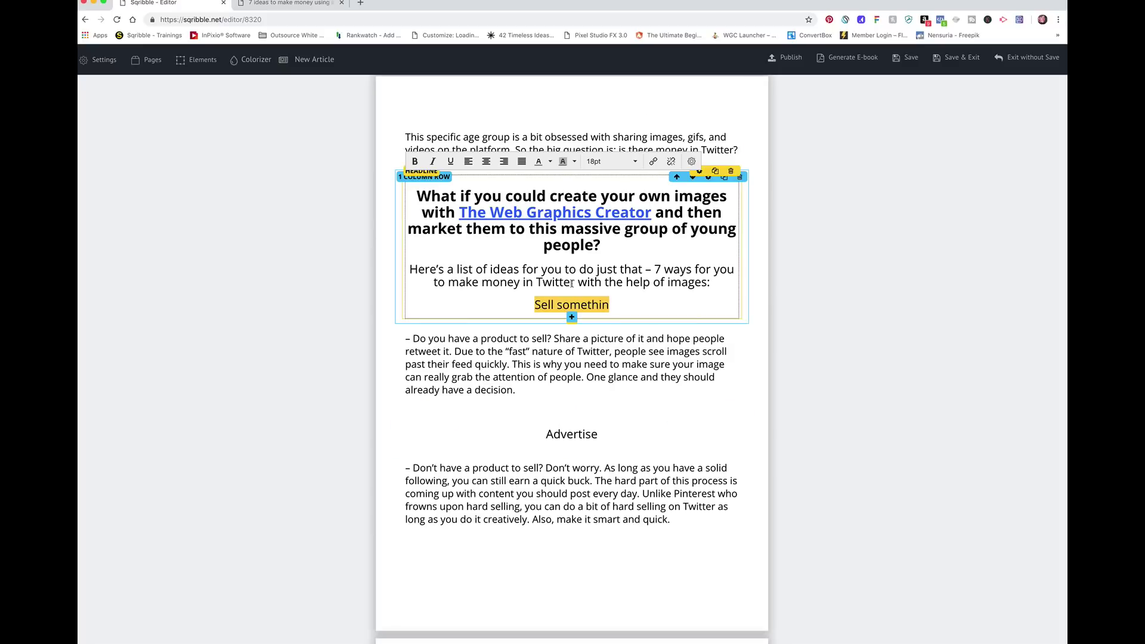
pyautogui.press('BackSpace')
pyautogui.press('BackSpace')
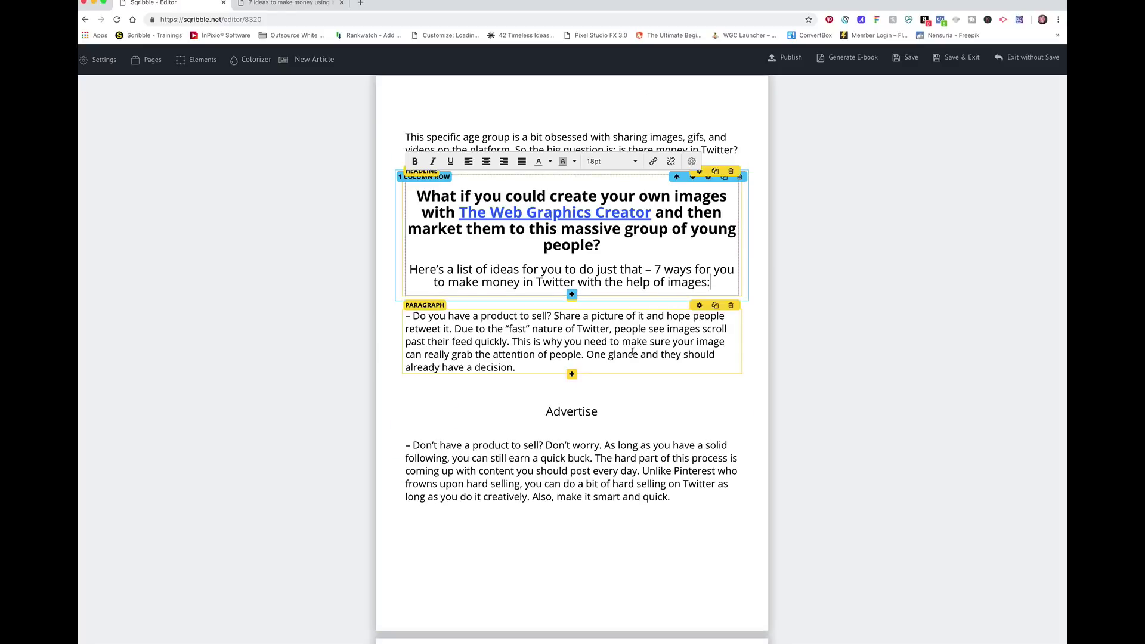
pyautogui.click(633, 352)
pyautogui.click(583, 410)
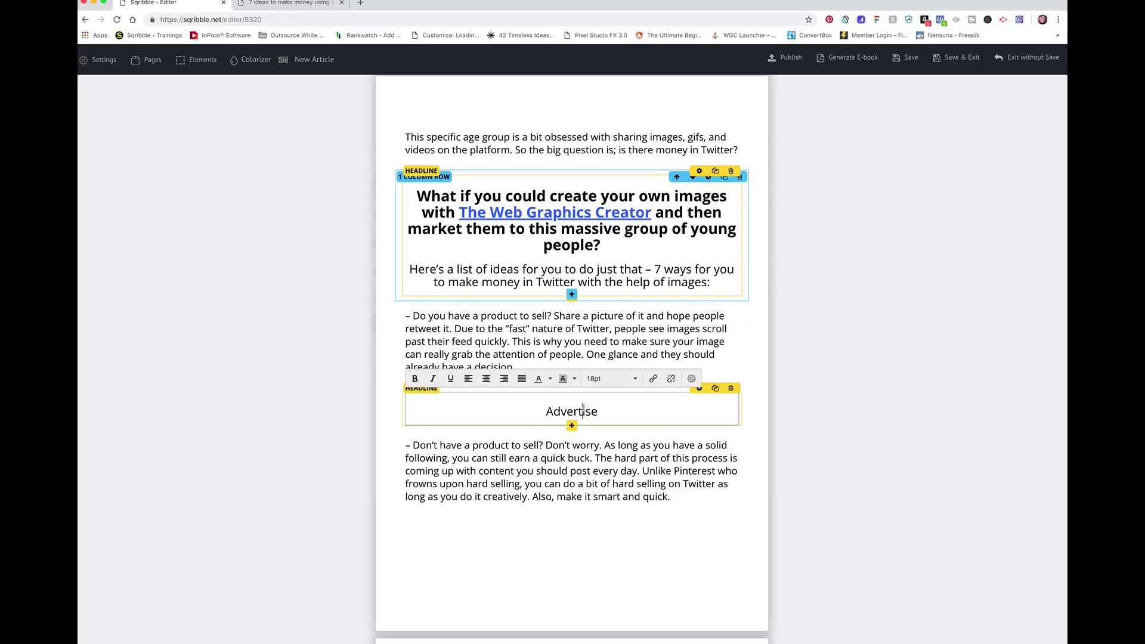
pyautogui.click(716, 389)
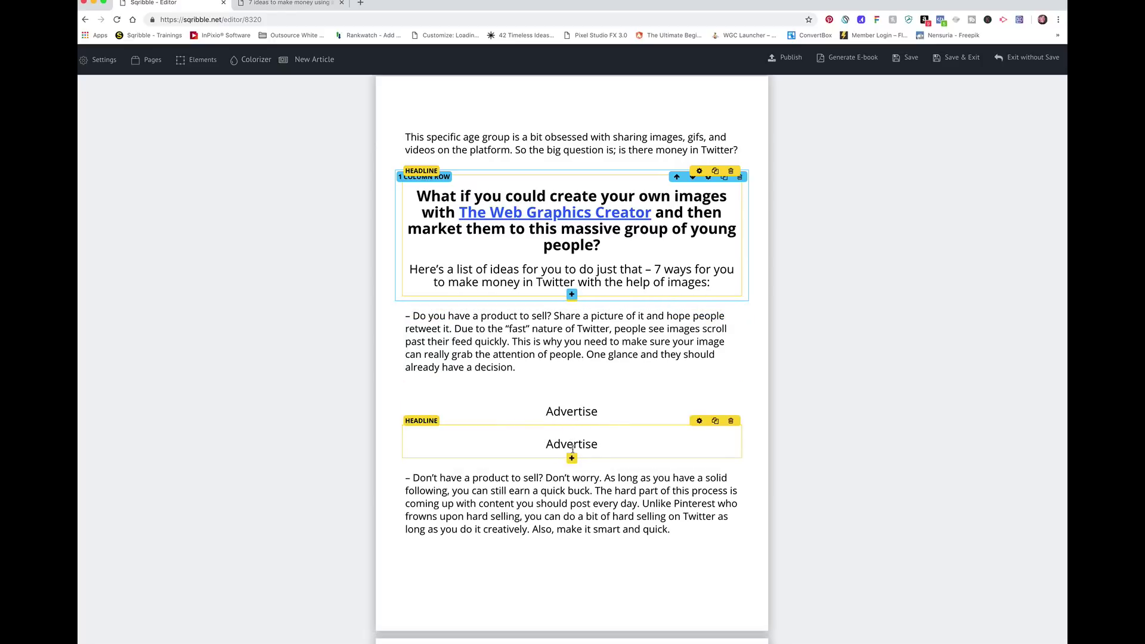
pyautogui.moveTo(571, 459); pyautogui.dragTo(572, 341)
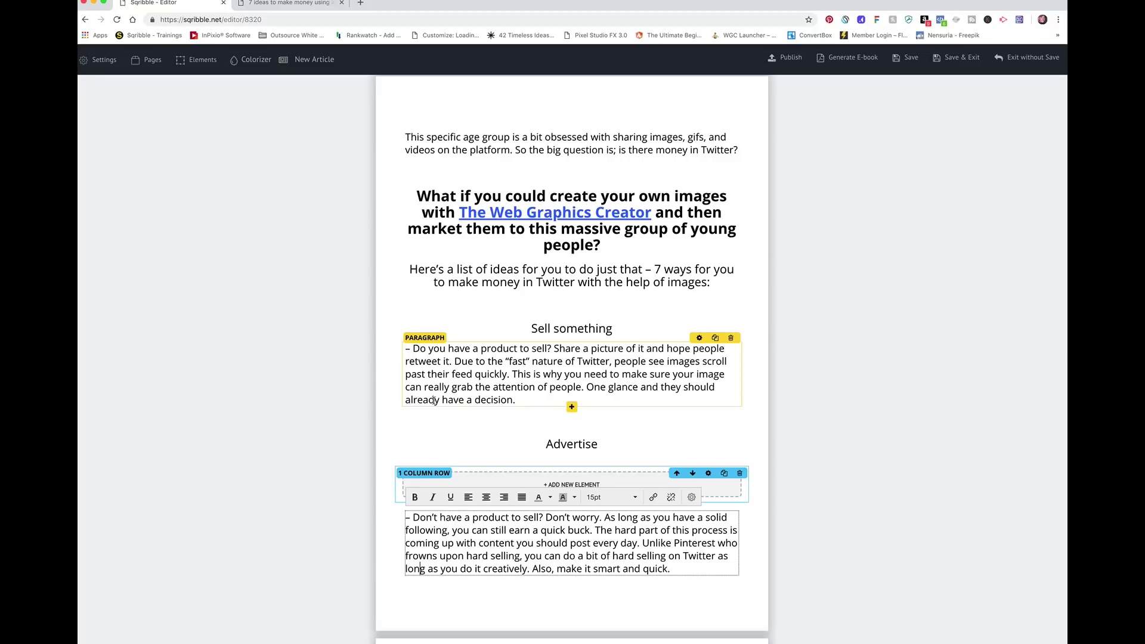
pyautogui.scroll(-2, 434, 399)
pyautogui.scroll(-3, 433, 400)
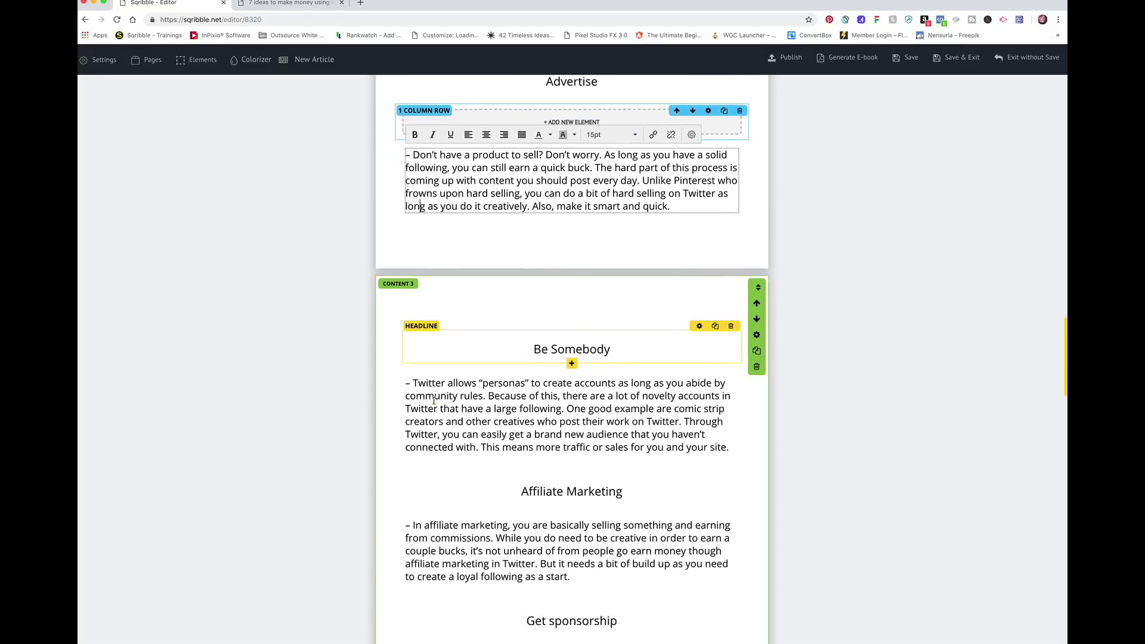
pyautogui.scroll(2, 434, 400)
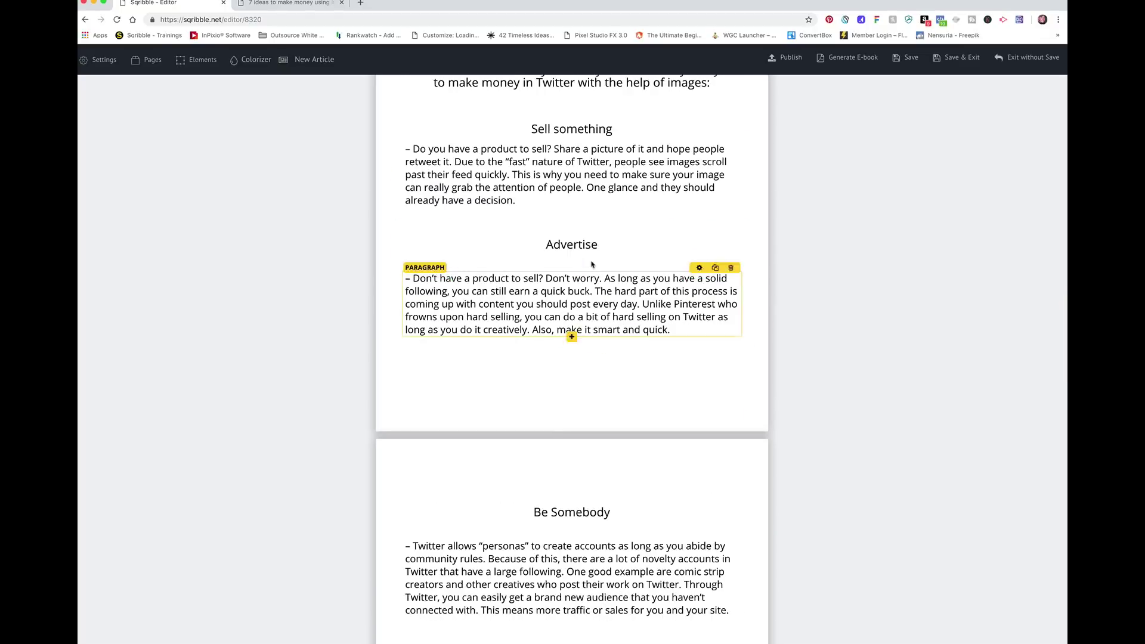
# Make the Advertise heading bold at 24pt.
pyautogui.doubleClick(572, 244)
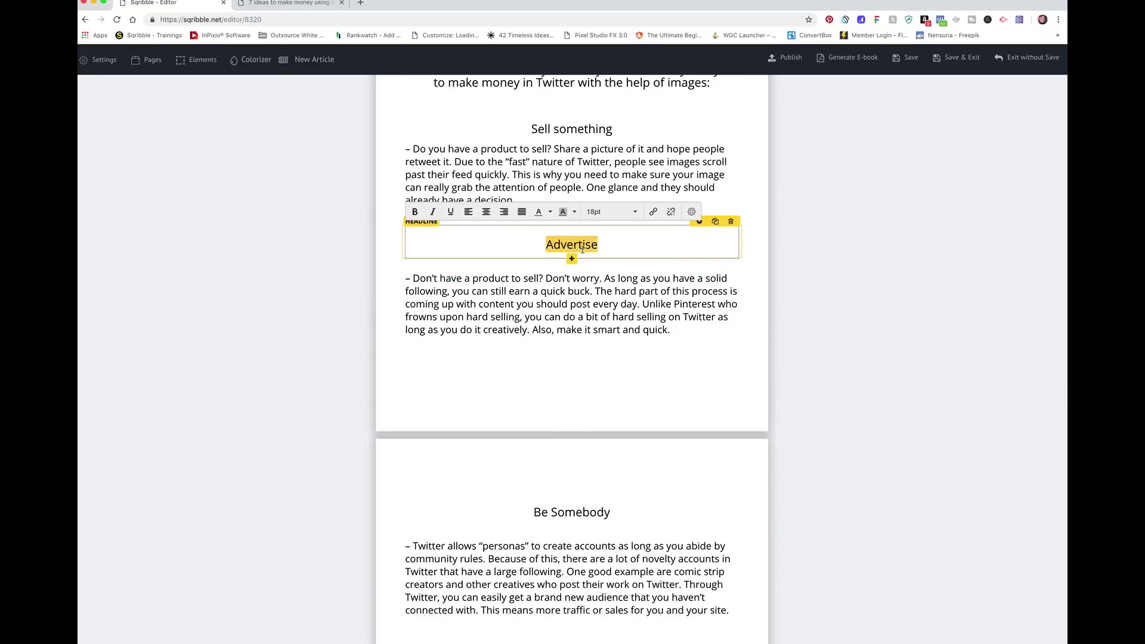
pyautogui.click(415, 212)
pyautogui.click(634, 212)
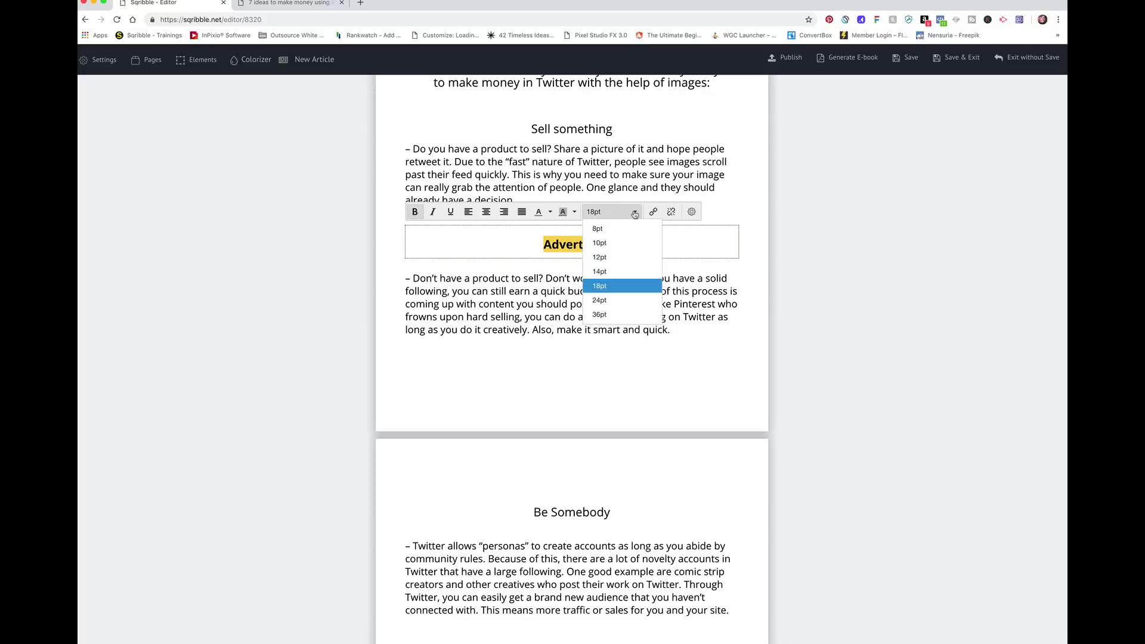
pyautogui.click(613, 302)
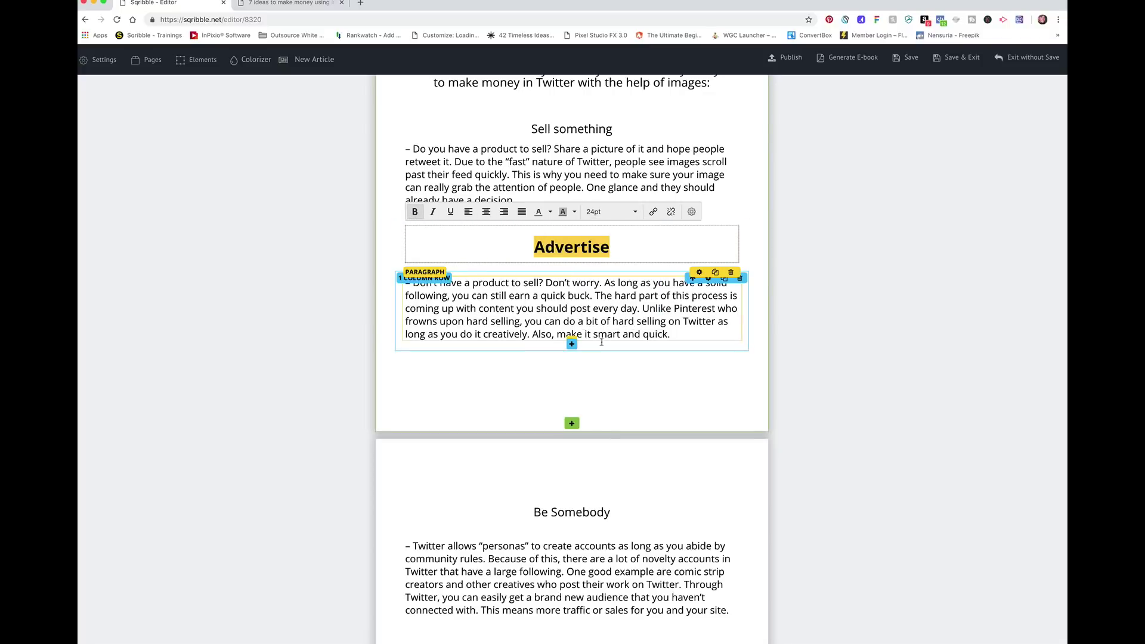
# Make Be Somebody bold at 24pt and add blank lines above 'How about you?'.
pyautogui.click(593, 509)
pyautogui.hotkey('shift', 'Home')
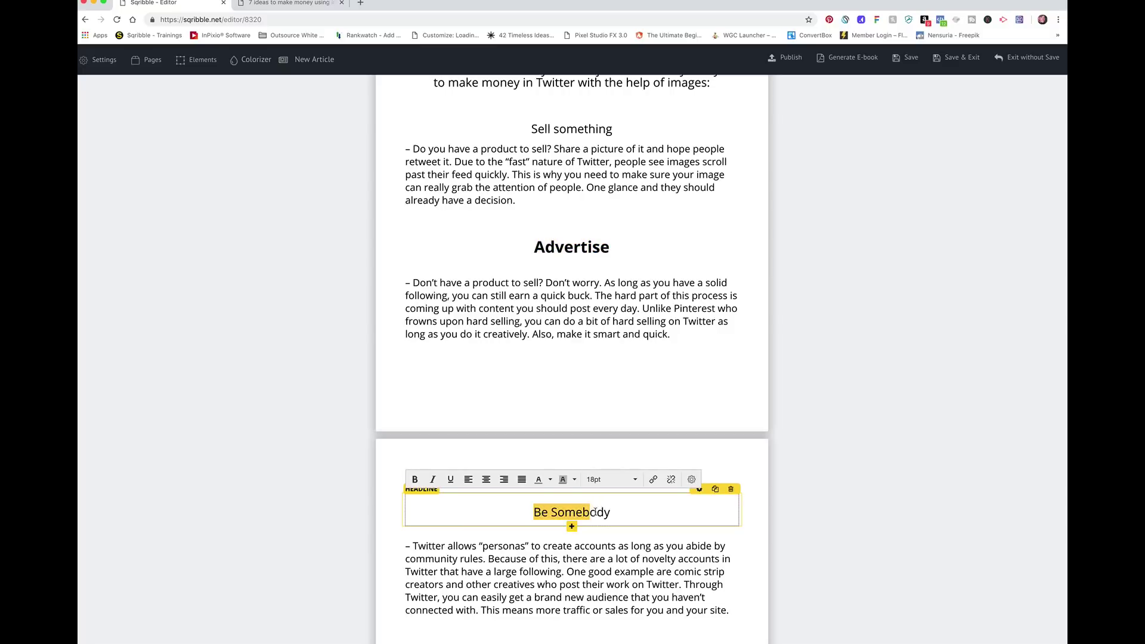
pyautogui.moveTo(592, 512); pyautogui.dragTo(610, 512)
pyautogui.click(613, 480)
pyautogui.click(609, 524)
pyautogui.click(413, 479)
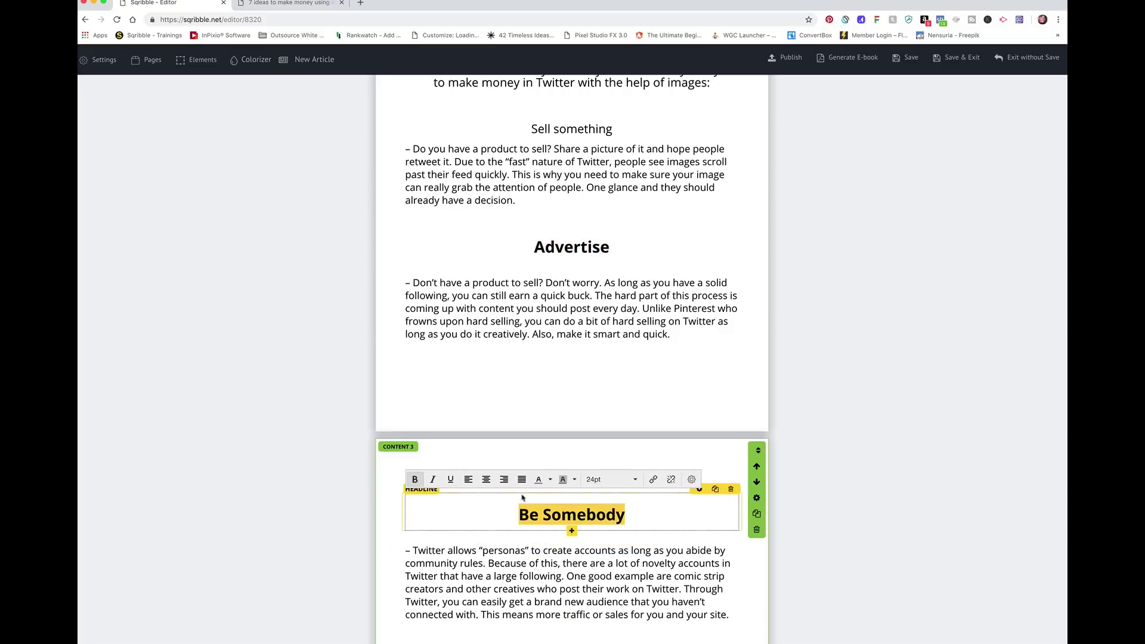
pyautogui.scroll(-3, 535, 502)
pyautogui.scroll(-2, 546, 380)
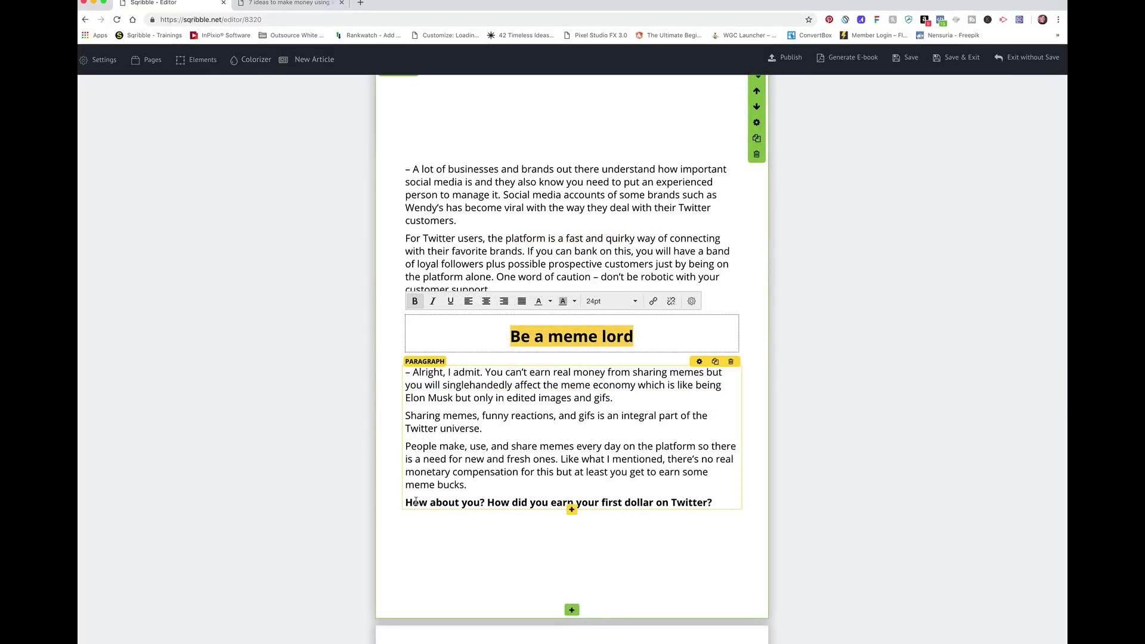
pyautogui.click(406, 501)
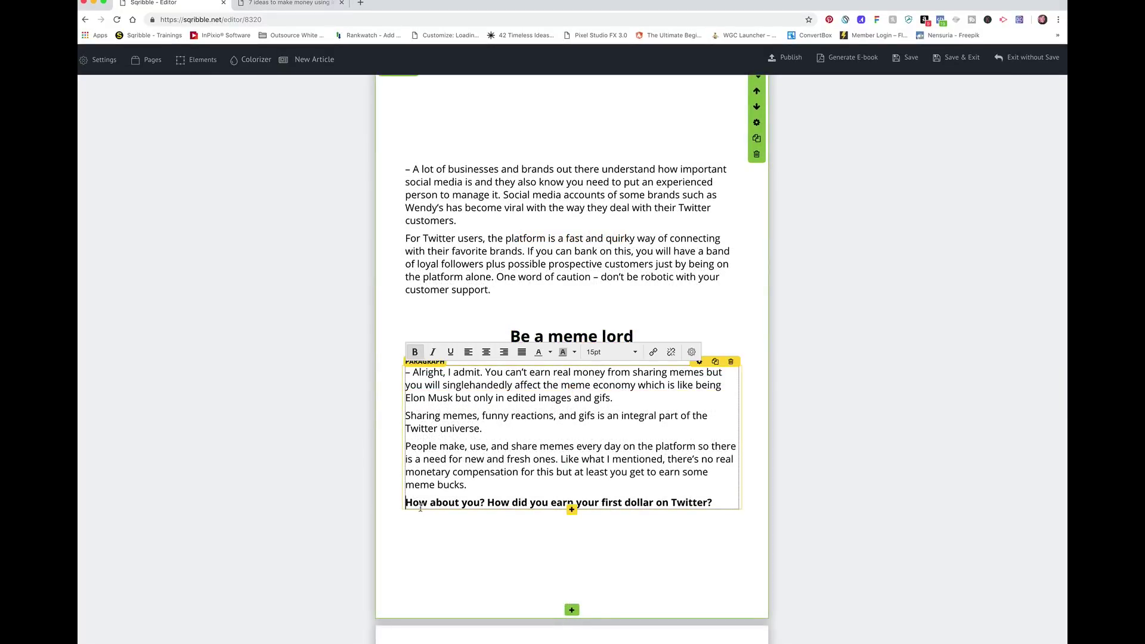
pyautogui.press('Return')
pyautogui.press('Return')
pyautogui.press('Return')
pyautogui.press('Return')
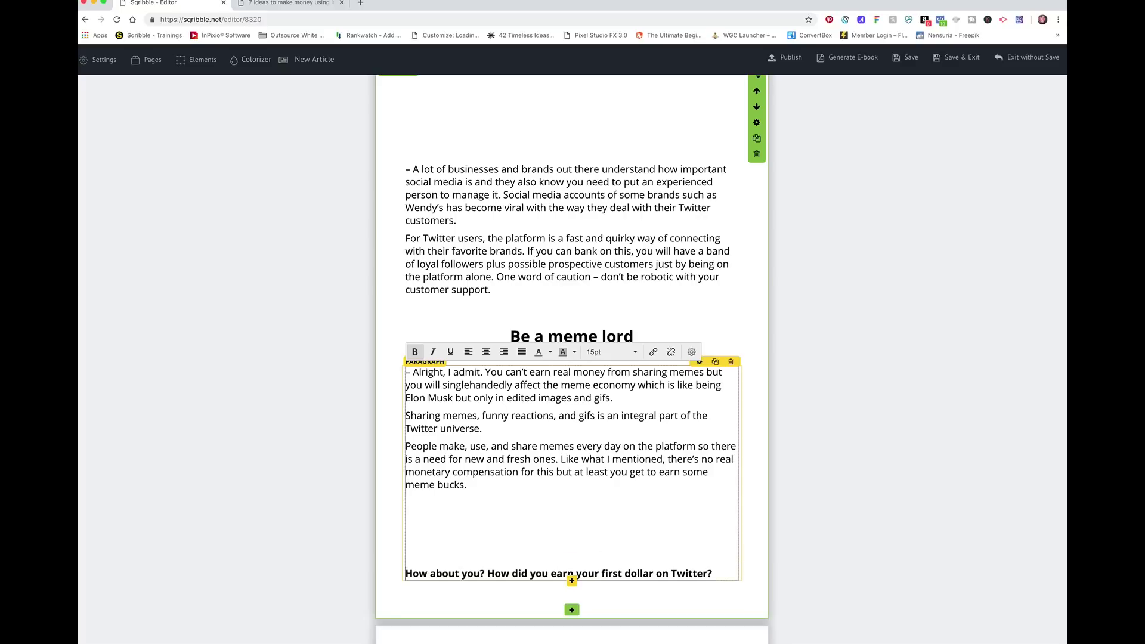
pyautogui.scroll(-5, 530, 474)
pyautogui.scroll(-3, 531, 474)
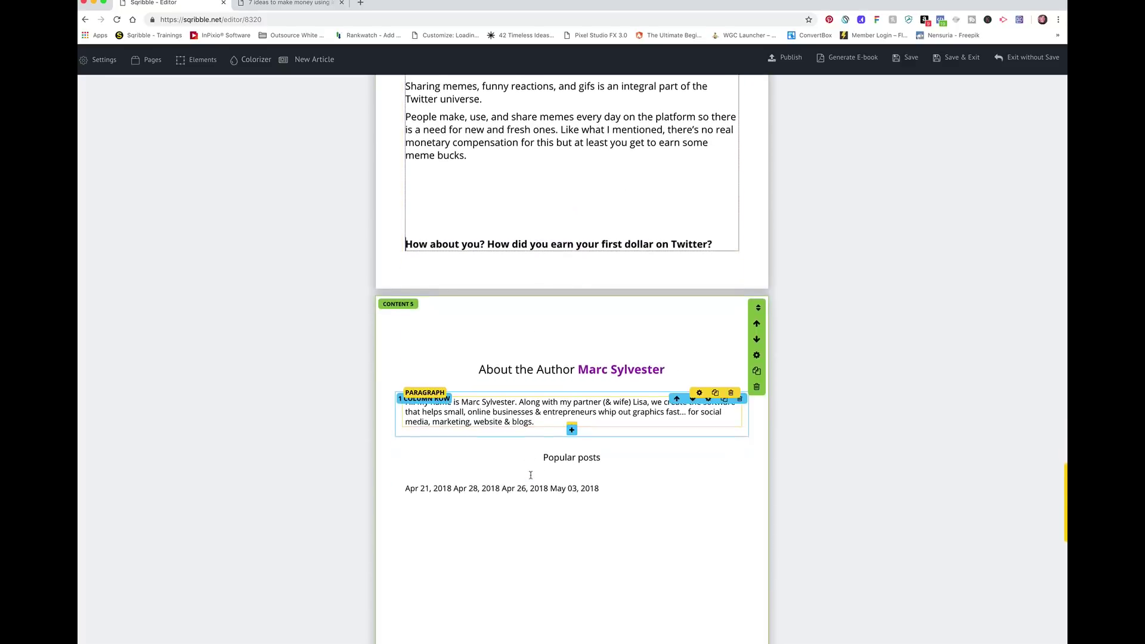
# Delete the date paragraph and the Popular posts heading.
pyautogui.click(530, 474)
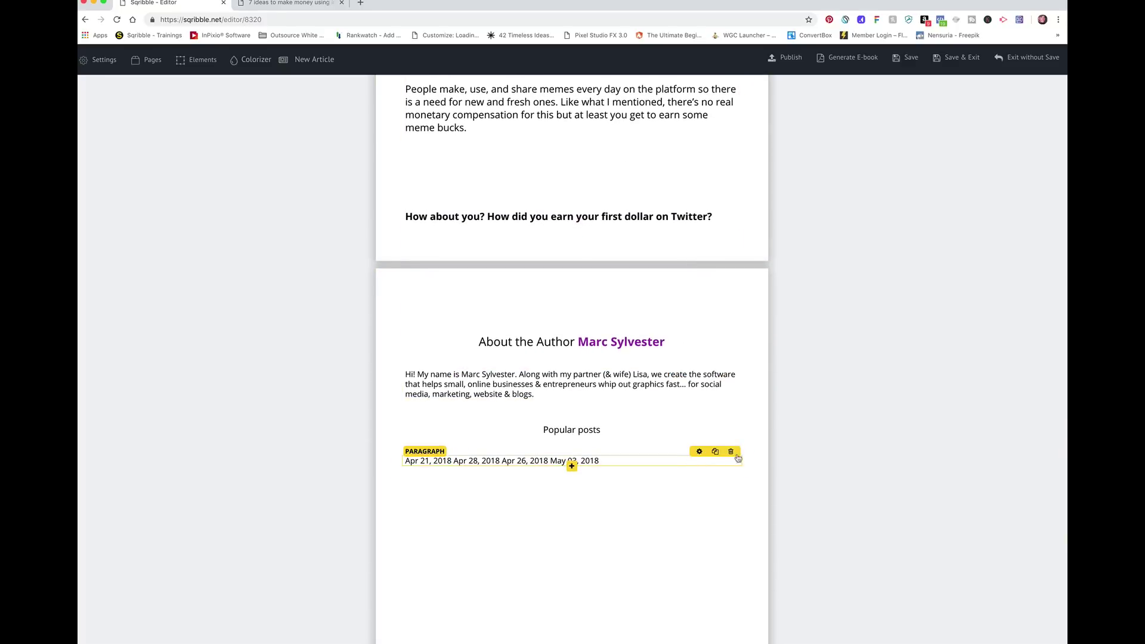
pyautogui.click(731, 451)
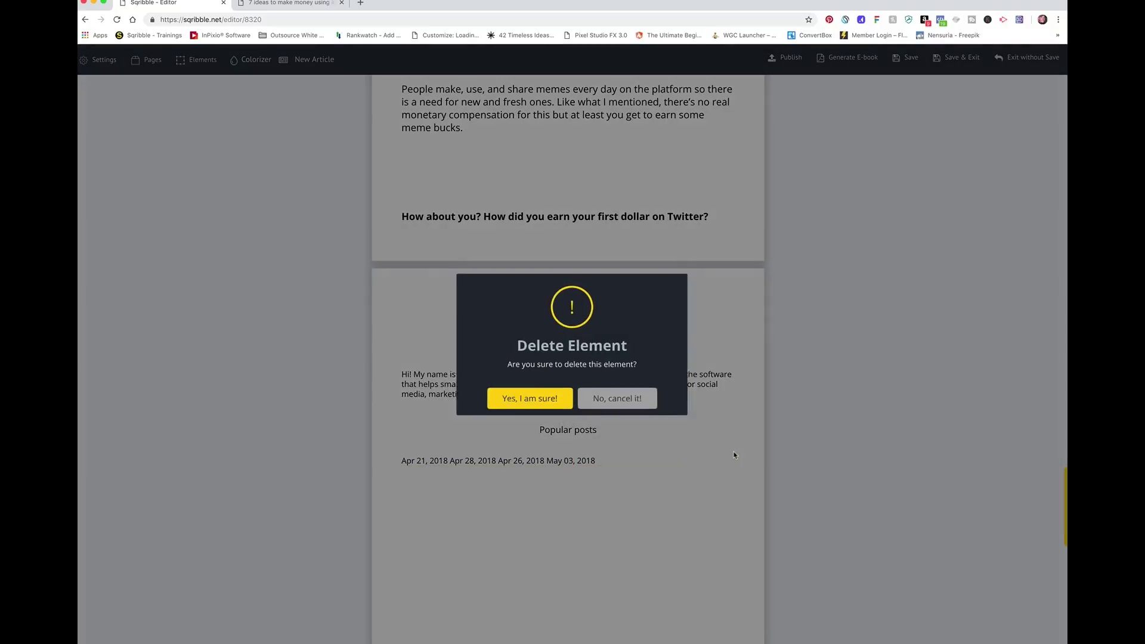
pyautogui.click(550, 400)
pyautogui.click(732, 413)
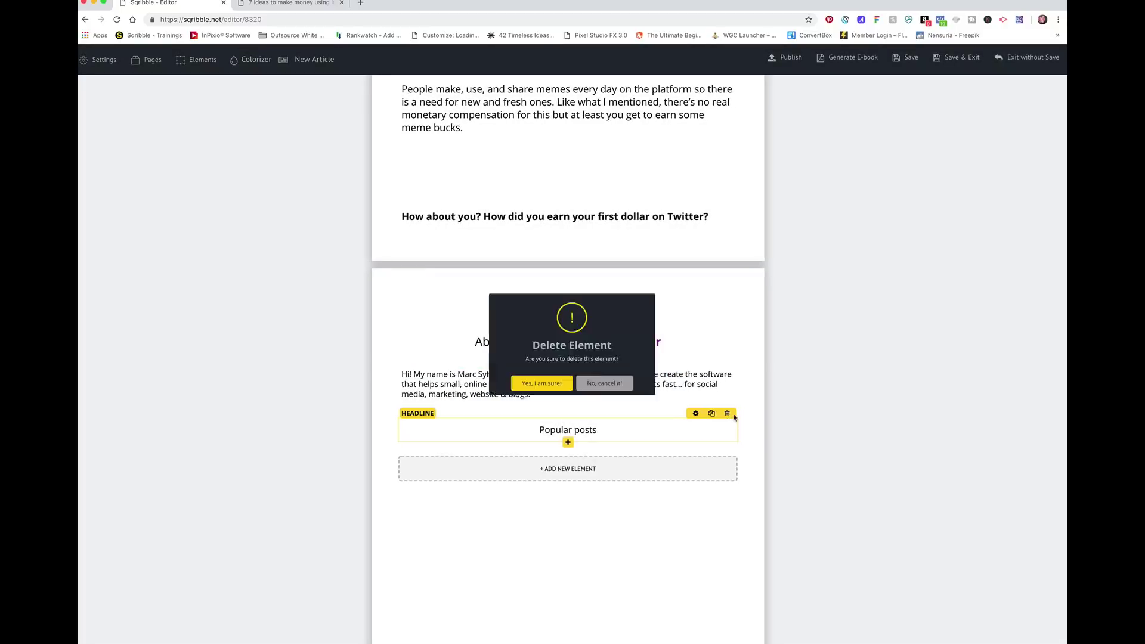
pyautogui.click(519, 404)
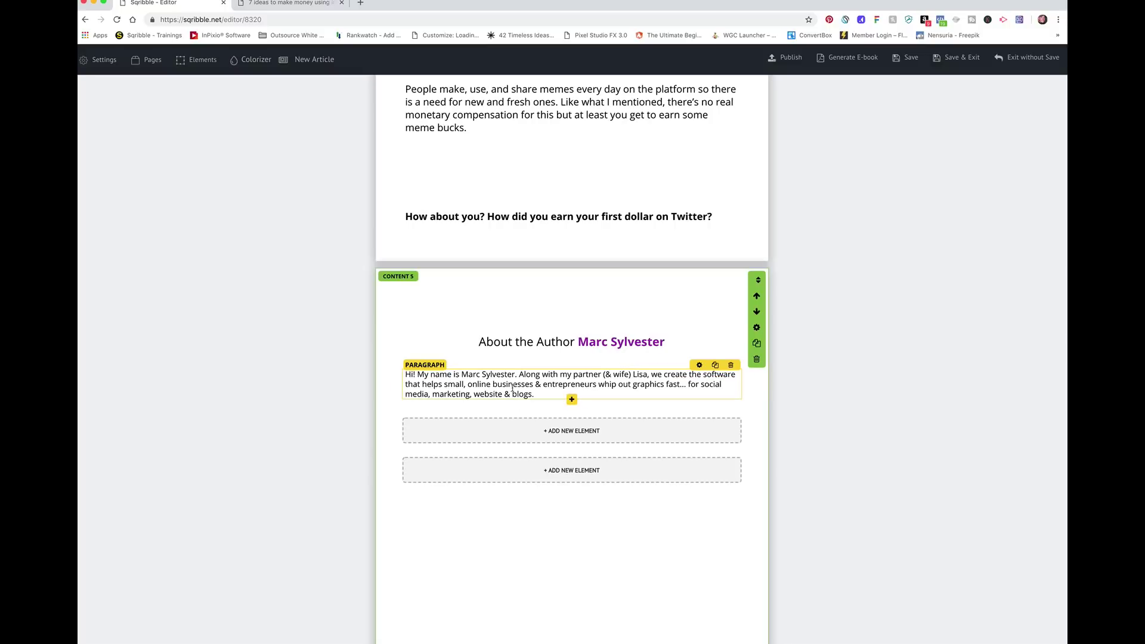
# Centre the author bio paragraph and set it to 18pt.
pyautogui.doubleClick(513, 385)
pyautogui.tripleClick(511, 387)
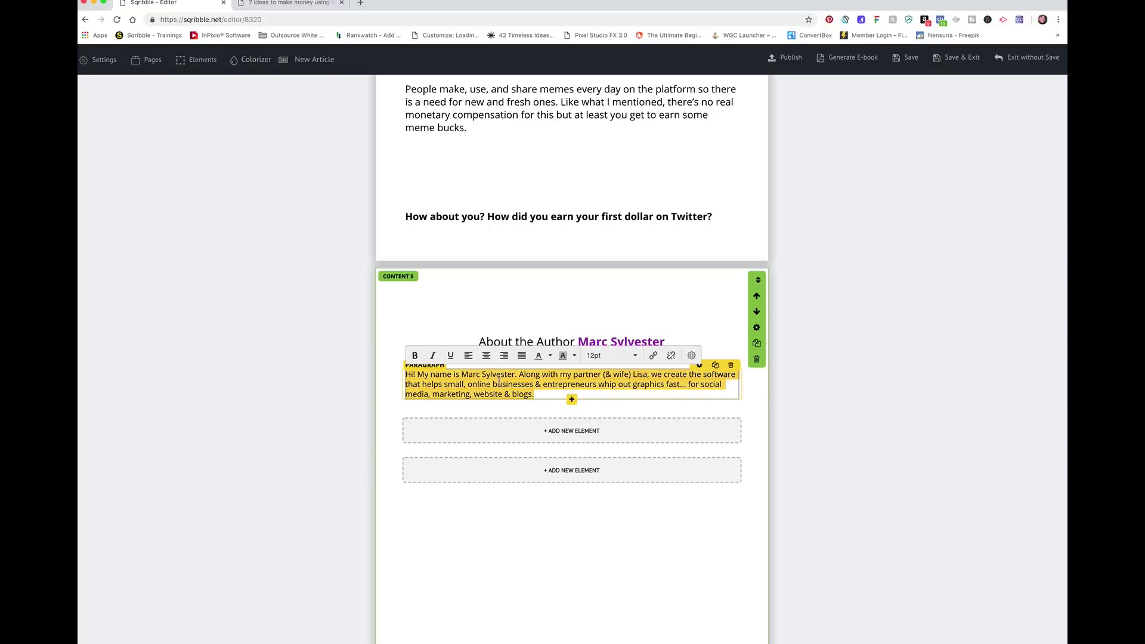
pyautogui.click(485, 355)
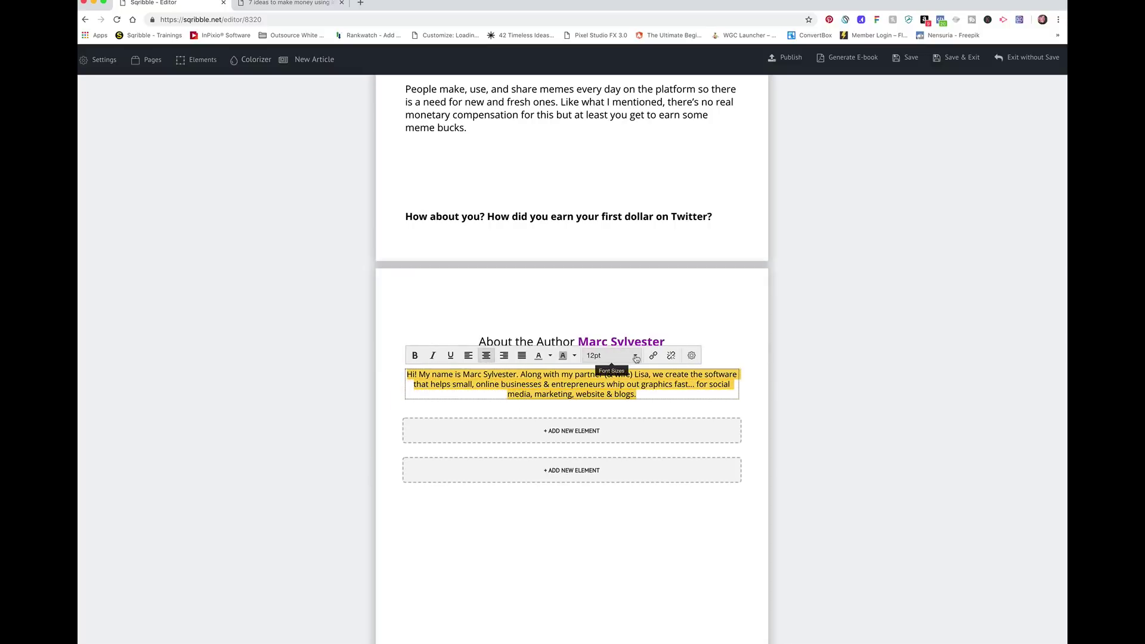
pyautogui.click(635, 358)
pyautogui.click(615, 431)
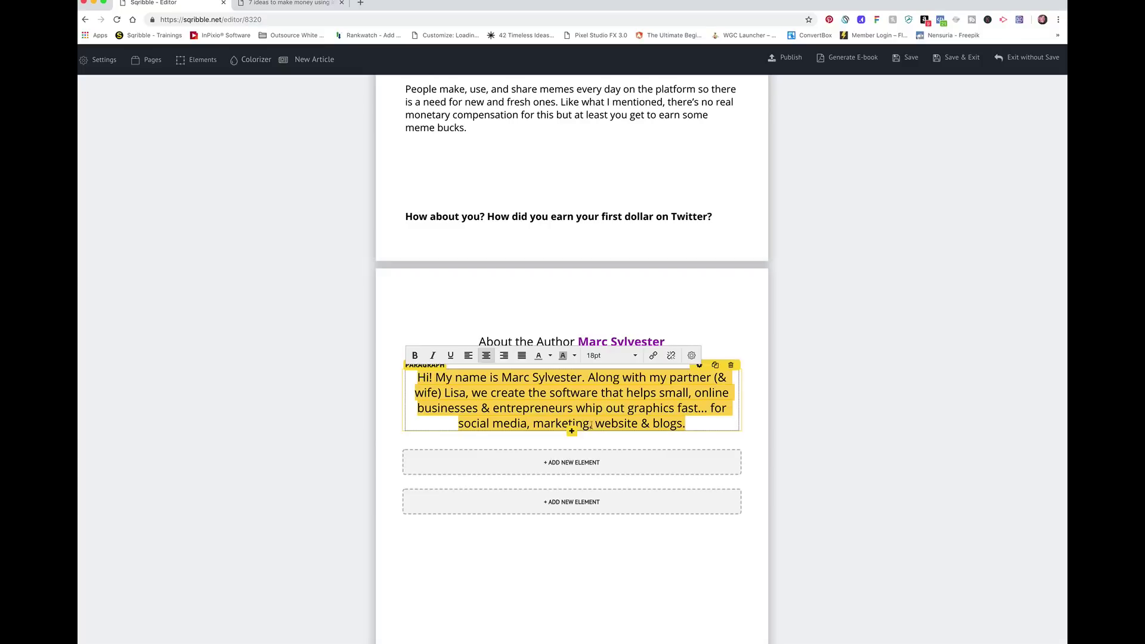
pyautogui.scroll(3, 598, 483)
pyautogui.scroll(3, 597, 484)
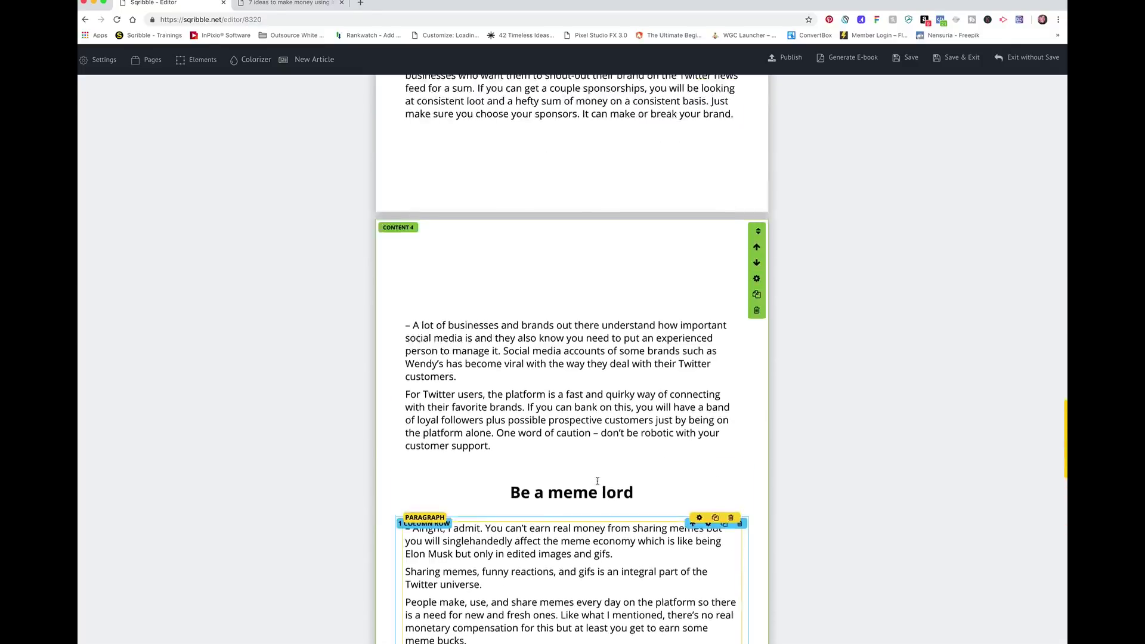
pyautogui.scroll(3, 597, 484)
pyautogui.scroll(2, 597, 483)
pyautogui.scroll(2, 597, 484)
pyautogui.scroll(3, 598, 483)
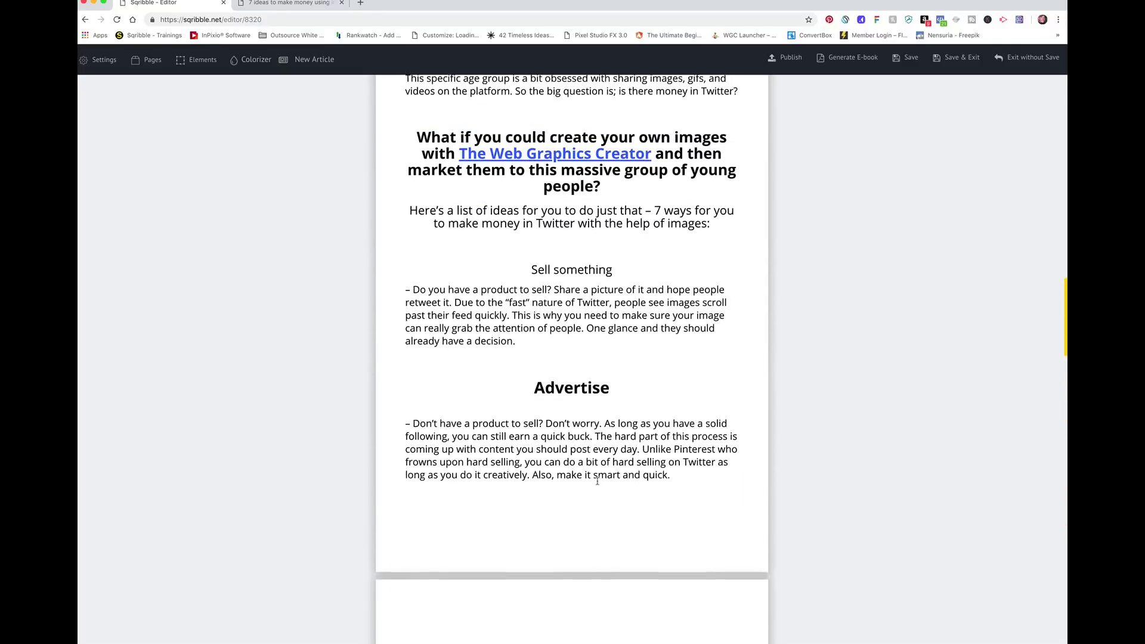
pyautogui.scroll(1, 578, 316)
# Select the 'Sell something' heading text, apply bold, and choose 24pt.
pyautogui.click(578, 308)
pyautogui.moveTo(531, 307); pyautogui.dragTo(613, 308)
pyautogui.click(414, 274)
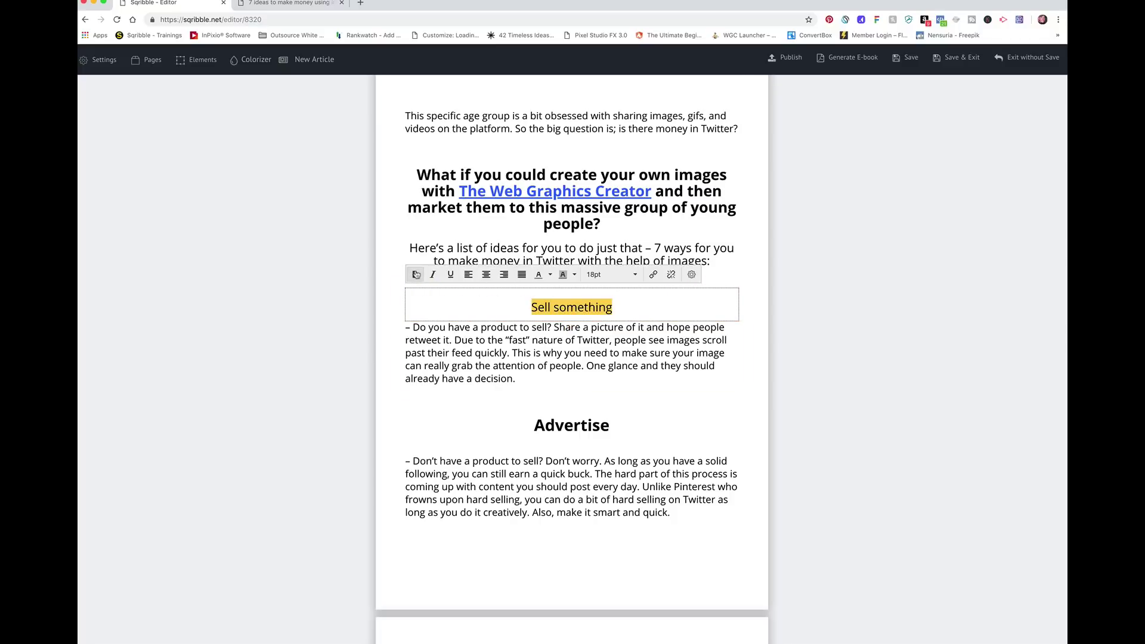
pyautogui.click(637, 278)
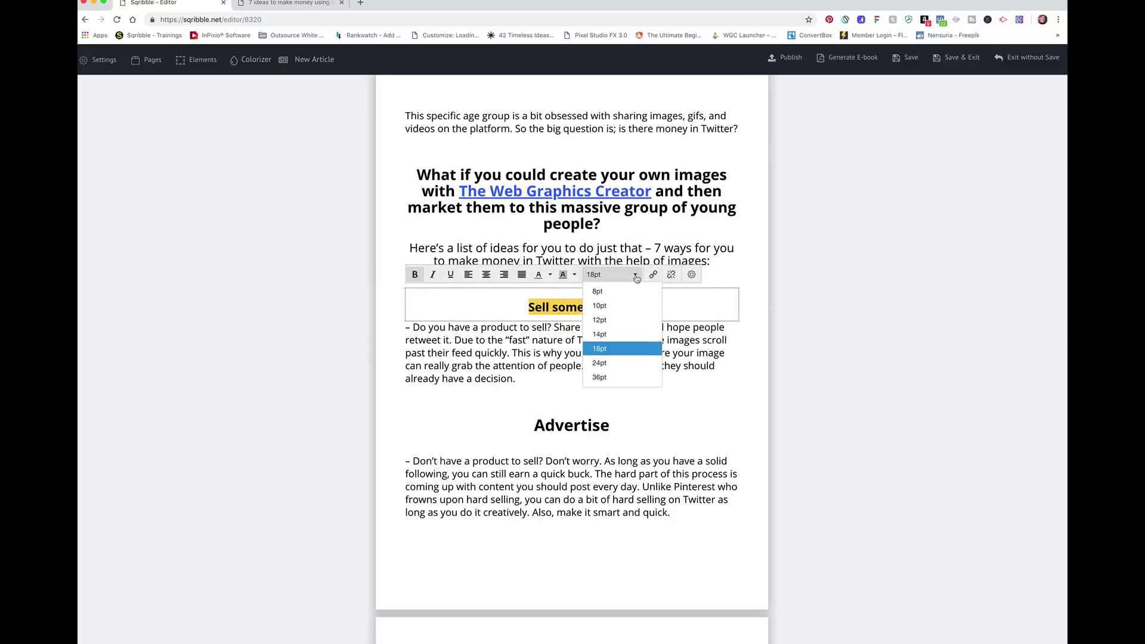
pyautogui.click(610, 357)
pyautogui.scroll(2, 611, 357)
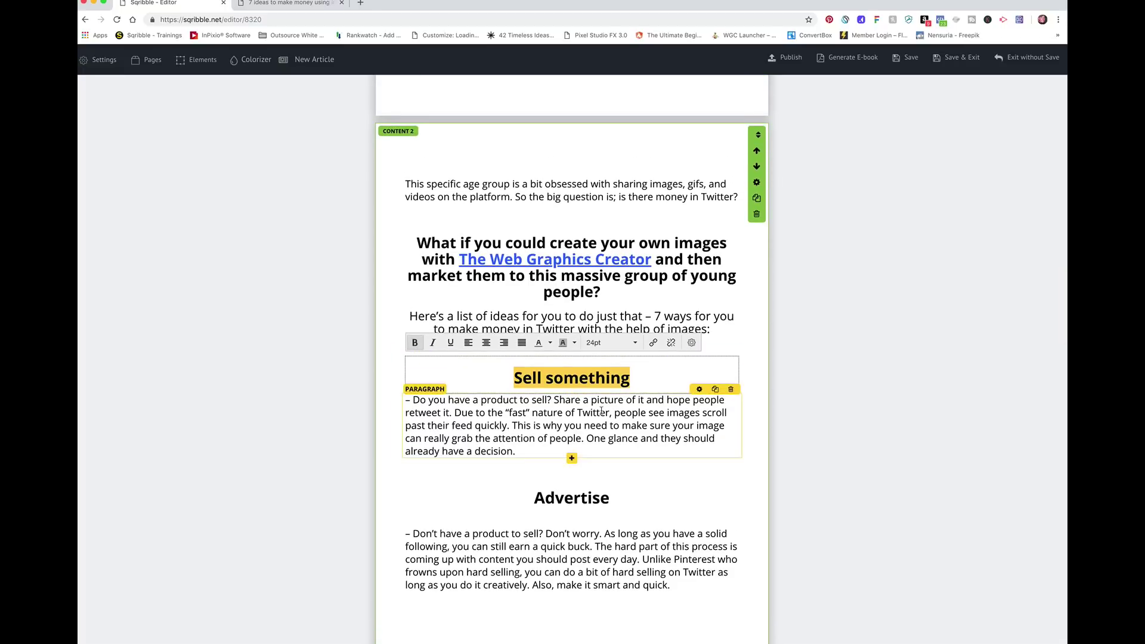
pyautogui.scroll(3, 552, 472)
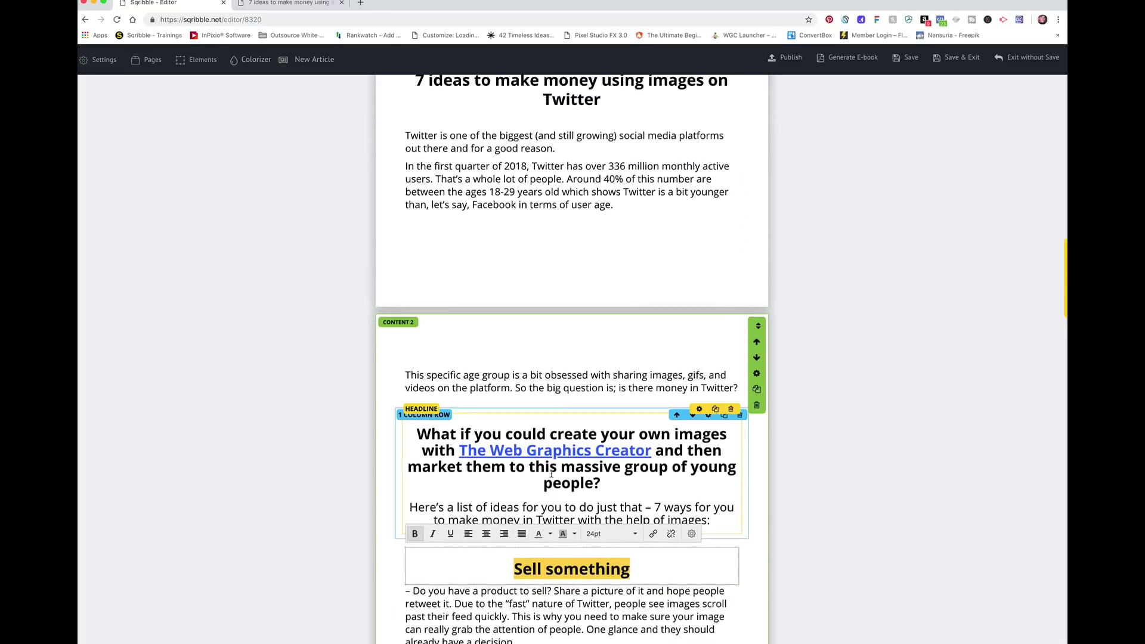
pyautogui.scroll(8, 552, 474)
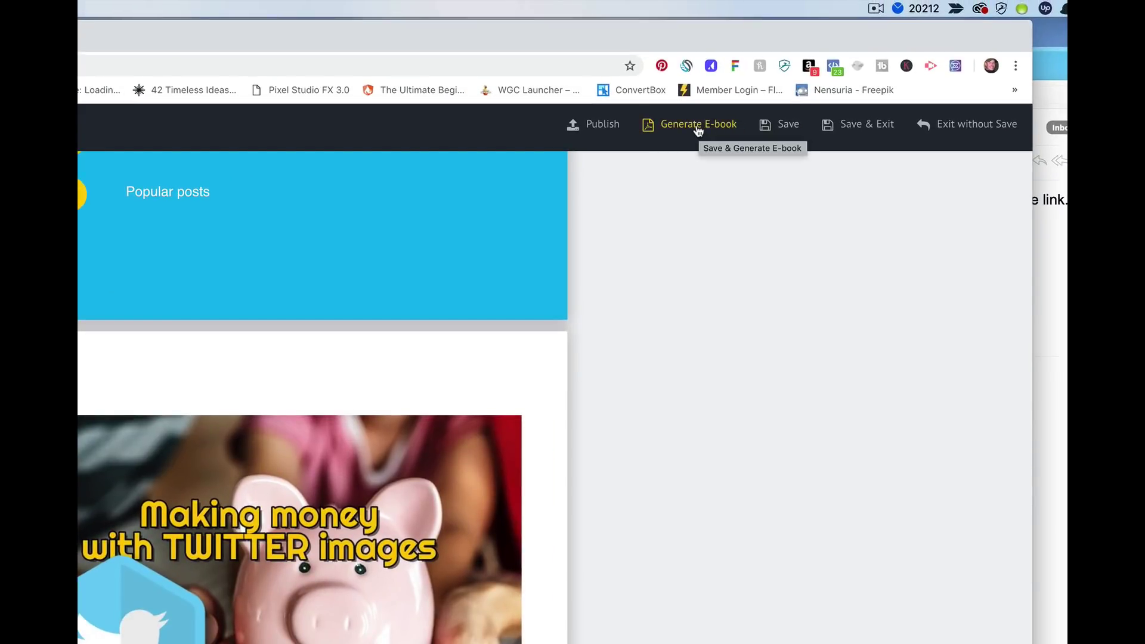
# Save the ebook, generate it, and choose Download PDF File.
pyautogui.click(777, 133)
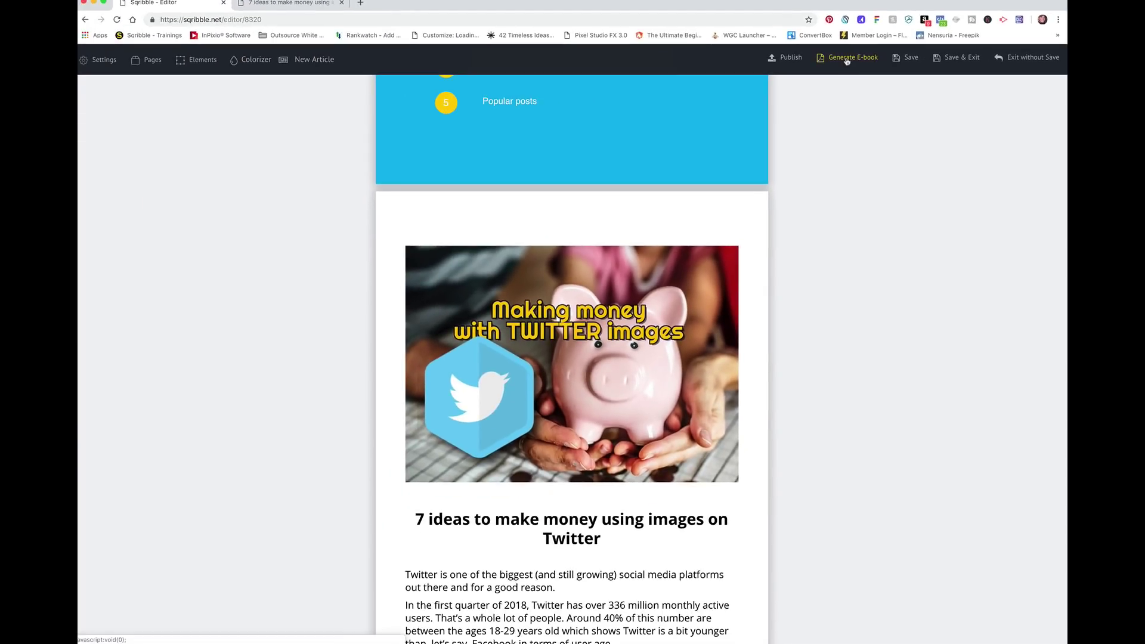
pyautogui.click(847, 60)
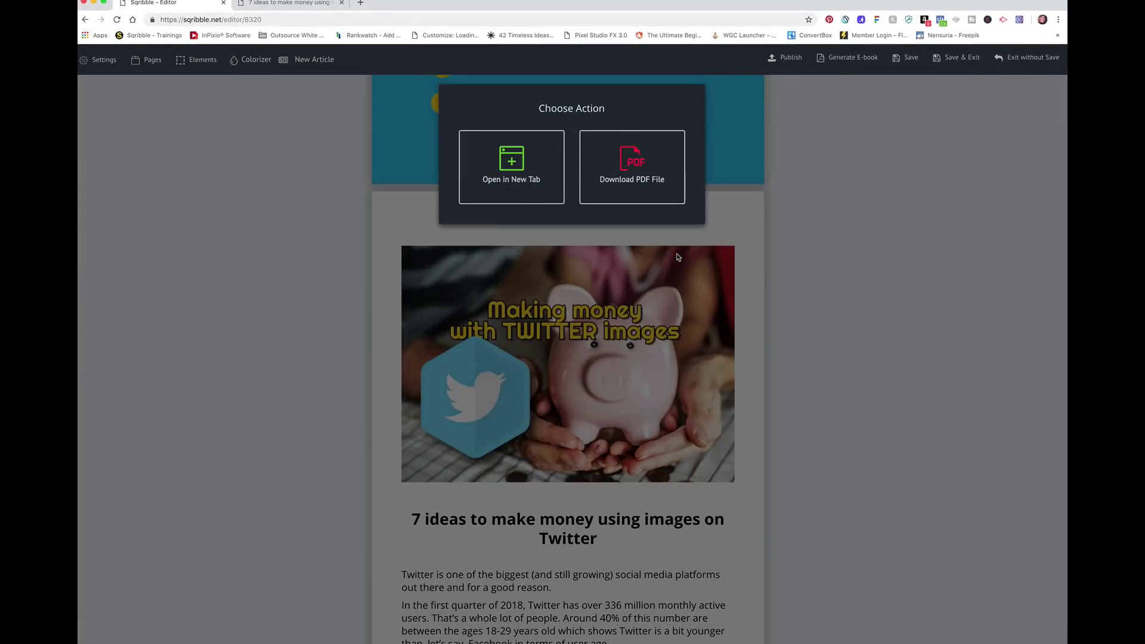
pyautogui.click(624, 167)
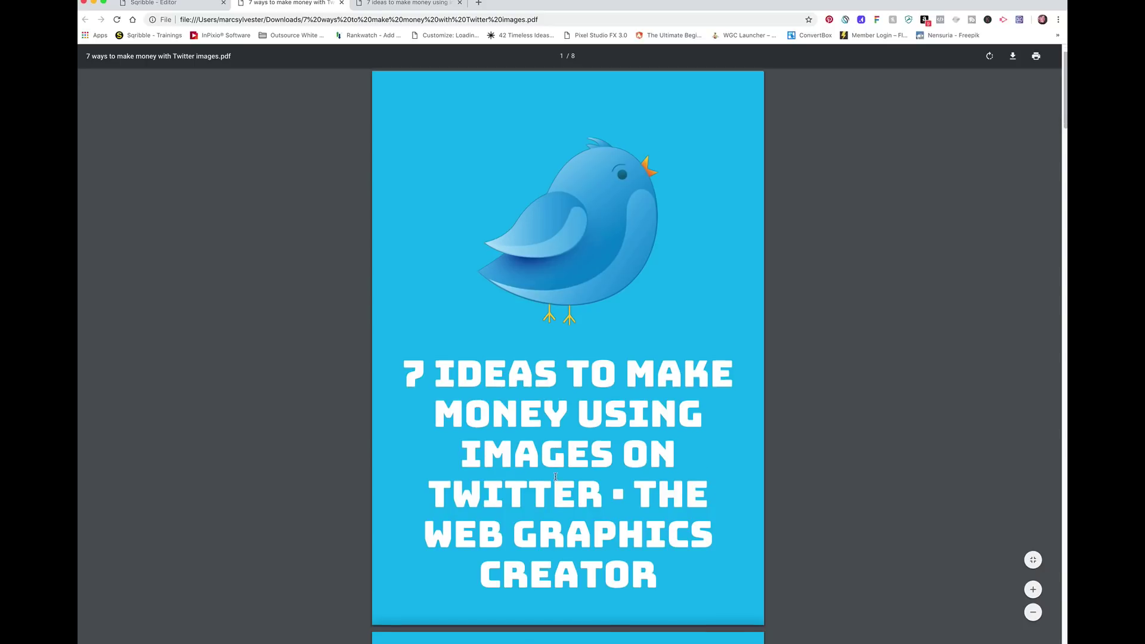
pyautogui.scroll(-5, 557, 478)
pyautogui.scroll(-4, 557, 478)
pyautogui.scroll(-2, 555, 480)
pyautogui.scroll(-3, 555, 480)
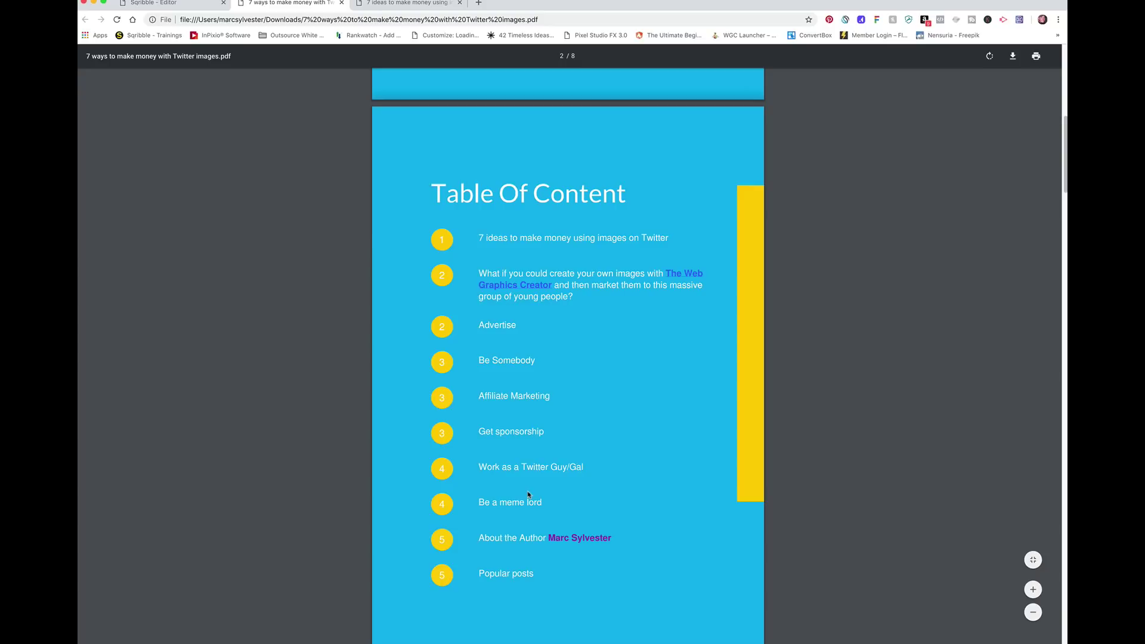
pyautogui.scroll(-2, 601, 509)
pyautogui.scroll(-5, 601, 510)
pyautogui.scroll(-4, 601, 509)
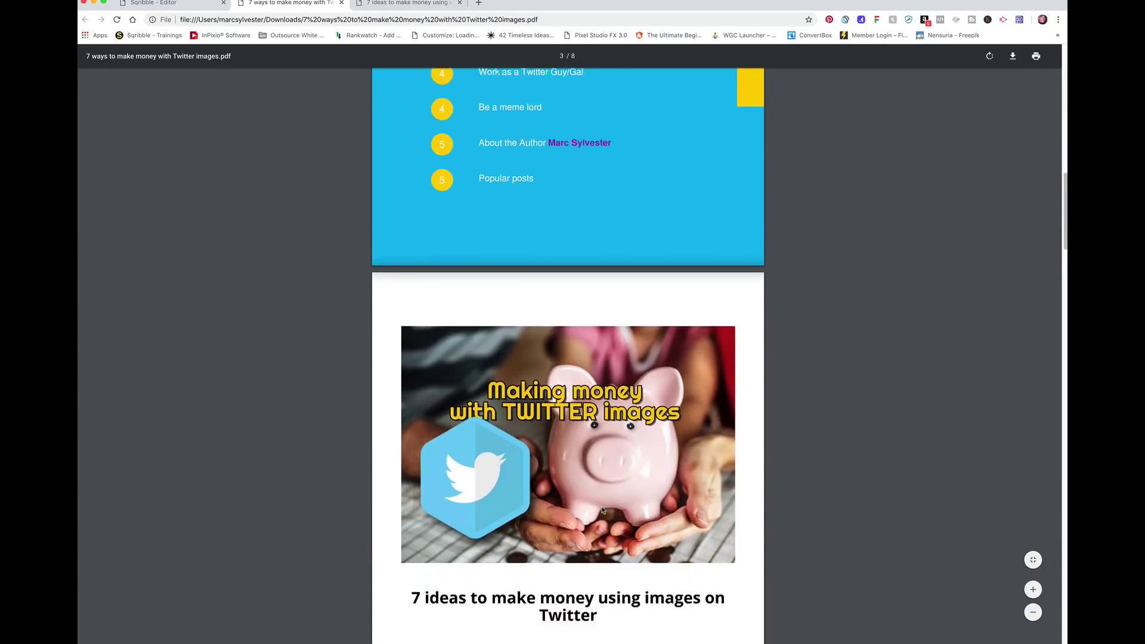
pyautogui.scroll(-3, 601, 506)
pyautogui.scroll(-4, 602, 508)
pyautogui.scroll(-5, 603, 508)
pyautogui.scroll(-10, 602, 507)
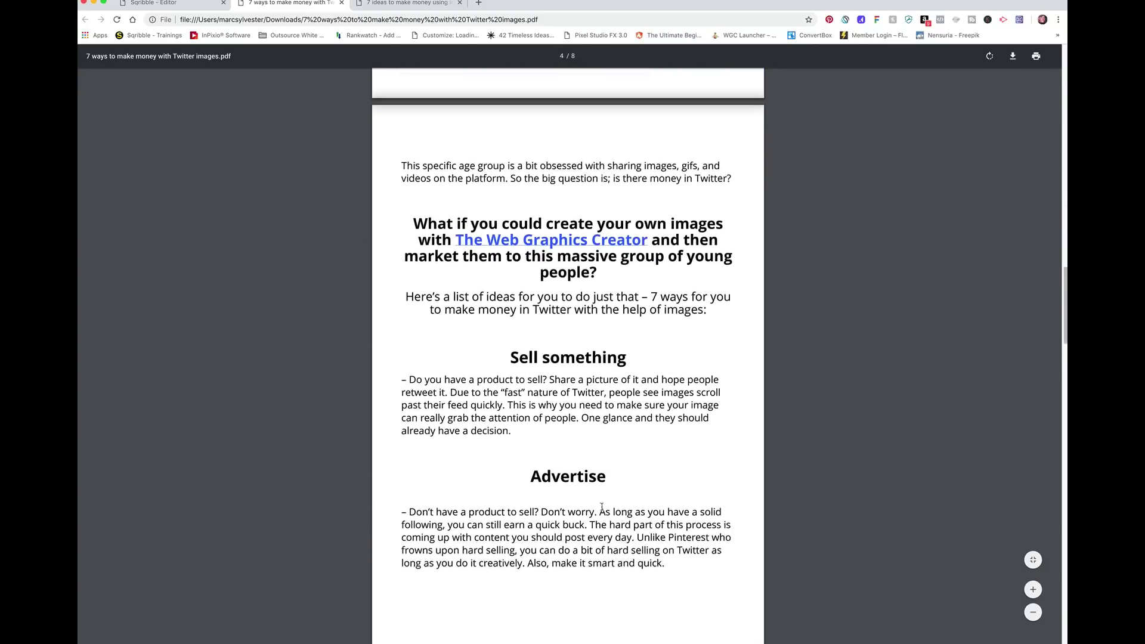
pyautogui.scroll(-6, 600, 506)
pyautogui.scroll(-5, 602, 507)
pyautogui.scroll(-7, 600, 507)
pyautogui.scroll(-1, 601, 507)
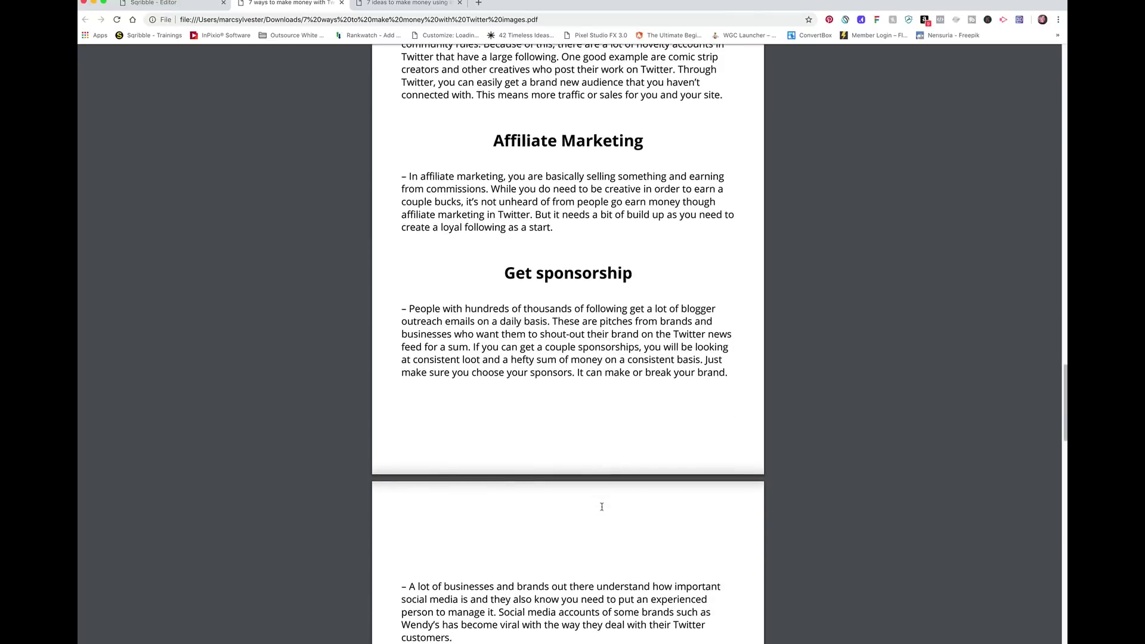
pyautogui.scroll(-4, 600, 506)
pyautogui.scroll(-4, 602, 506)
pyautogui.scroll(-6, 601, 506)
pyautogui.scroll(-2, 602, 508)
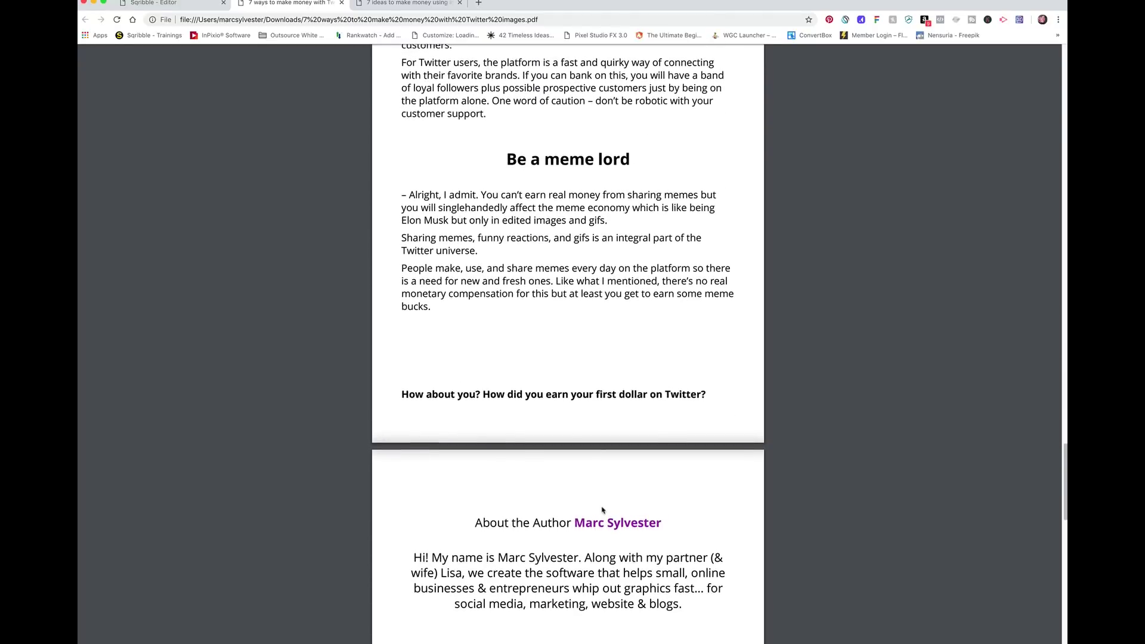
pyautogui.scroll(-1, 602, 509)
pyautogui.scroll(-5, 601, 510)
pyautogui.scroll(-1, 602, 511)
pyautogui.scroll(-3, 602, 510)
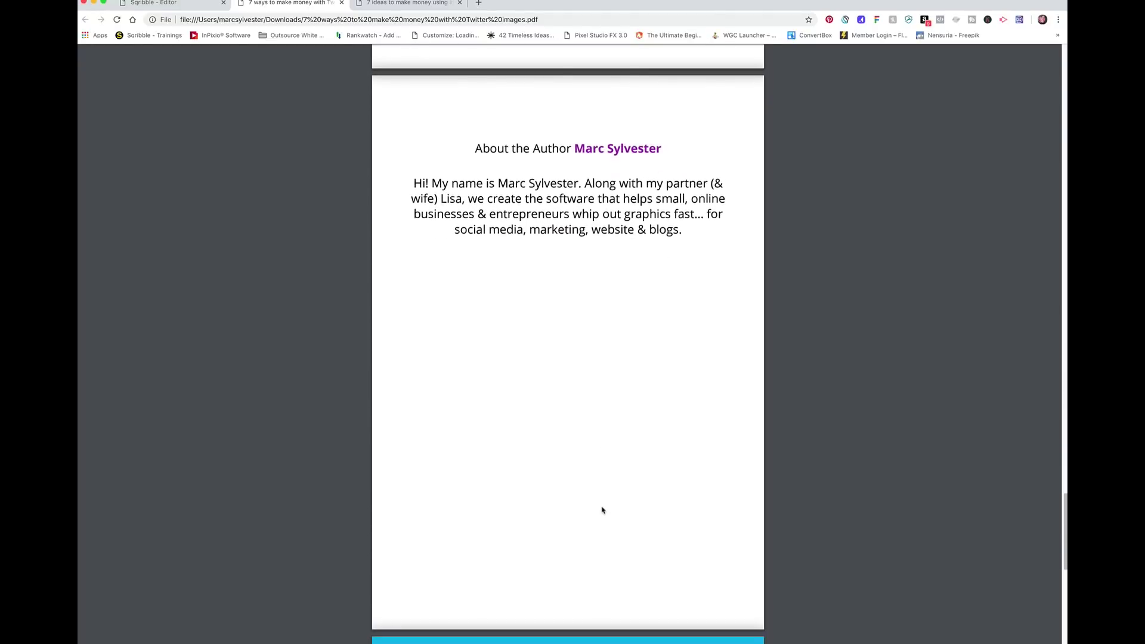
pyautogui.scroll(20, 590, 346)
pyautogui.scroll(1, 591, 345)
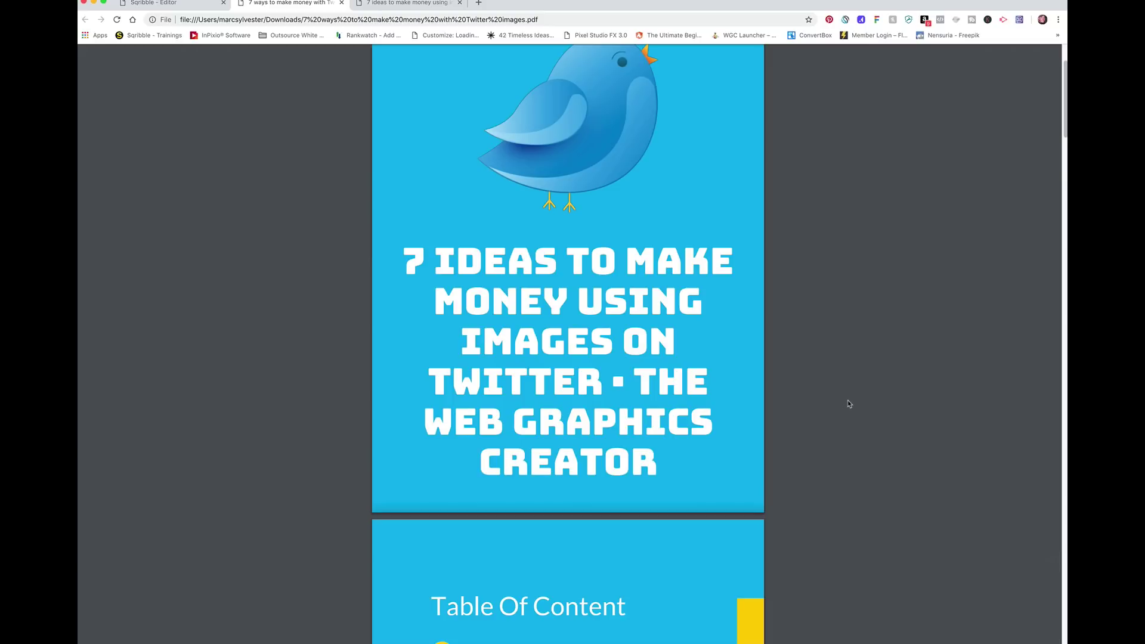
pyautogui.scroll(-2, 848, 403)
pyautogui.scroll(-2, 849, 403)
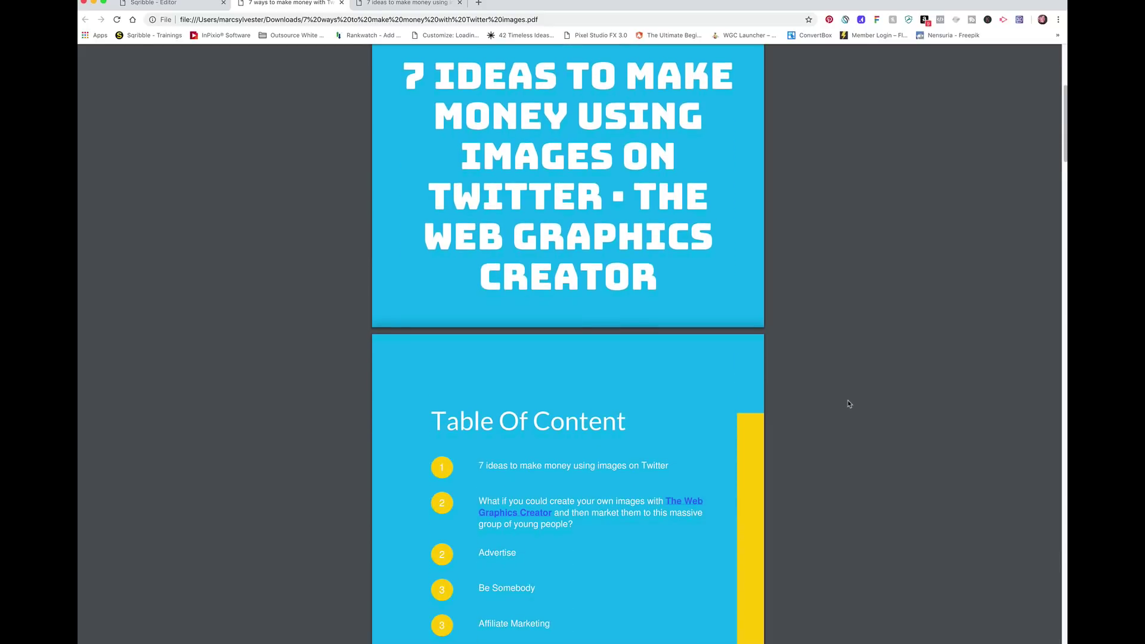
pyautogui.scroll(5, 623, 370)
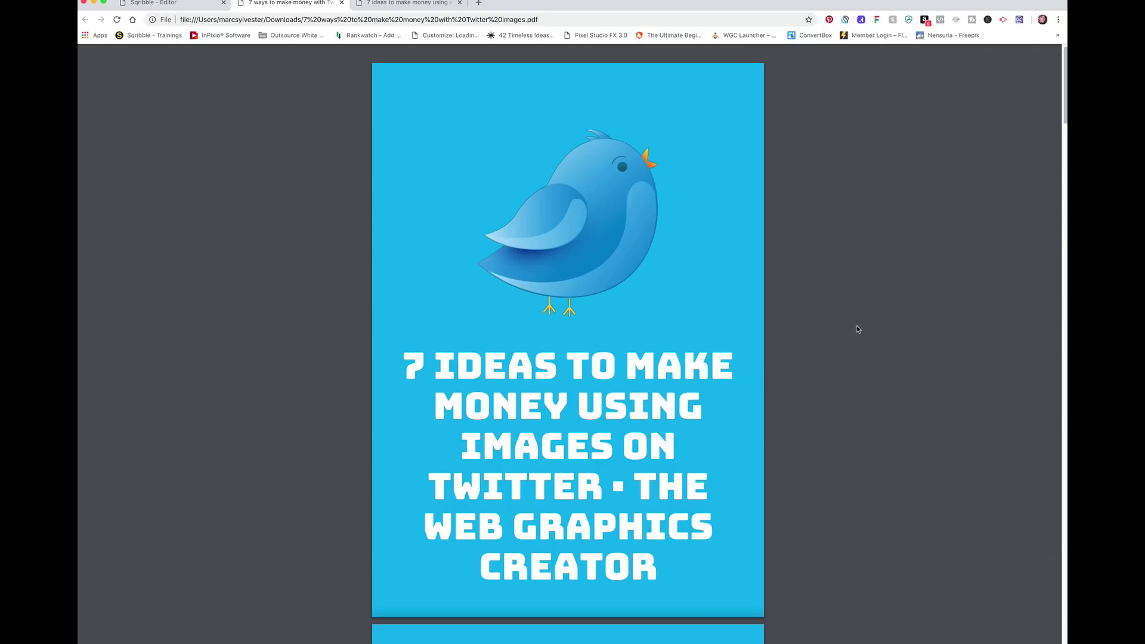
pyautogui.scroll(-3, 857, 330)
pyautogui.scroll(3, 857, 329)
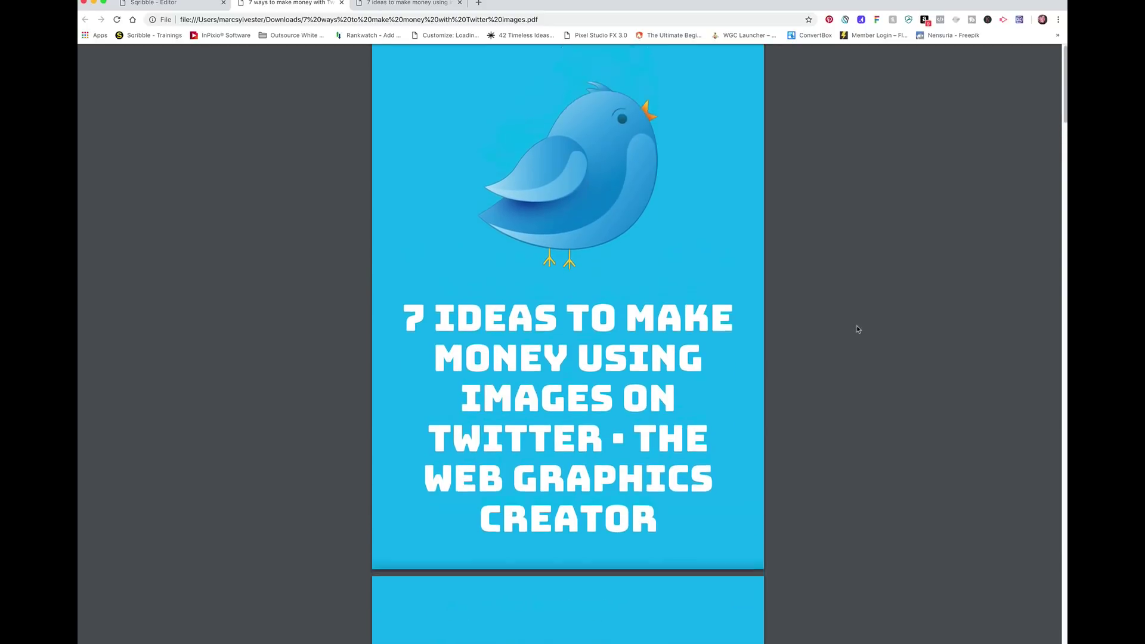